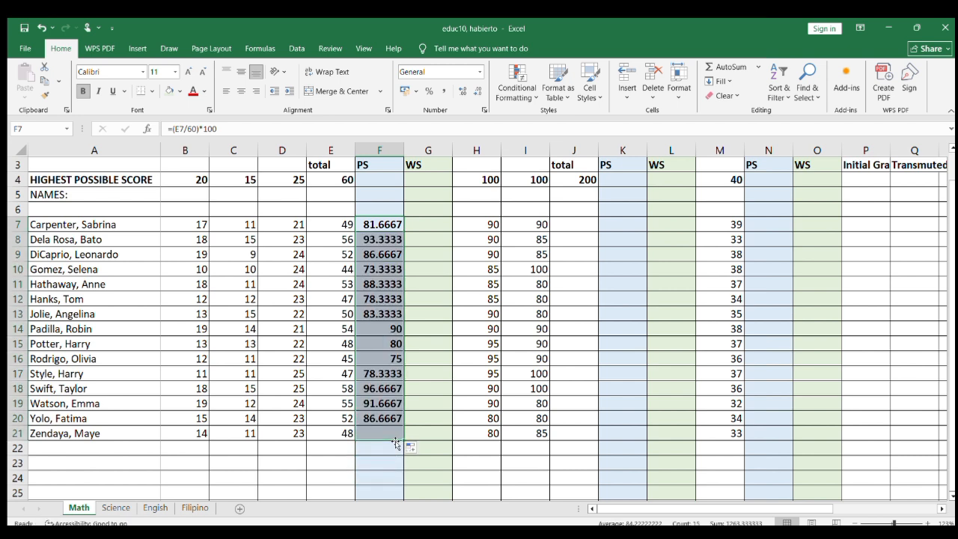
Step: Calculate the Written Works WS in G7 with =F7*.40 and fill the formula down through G21
{"action": "left_click", "coordinate": [421, 218]}
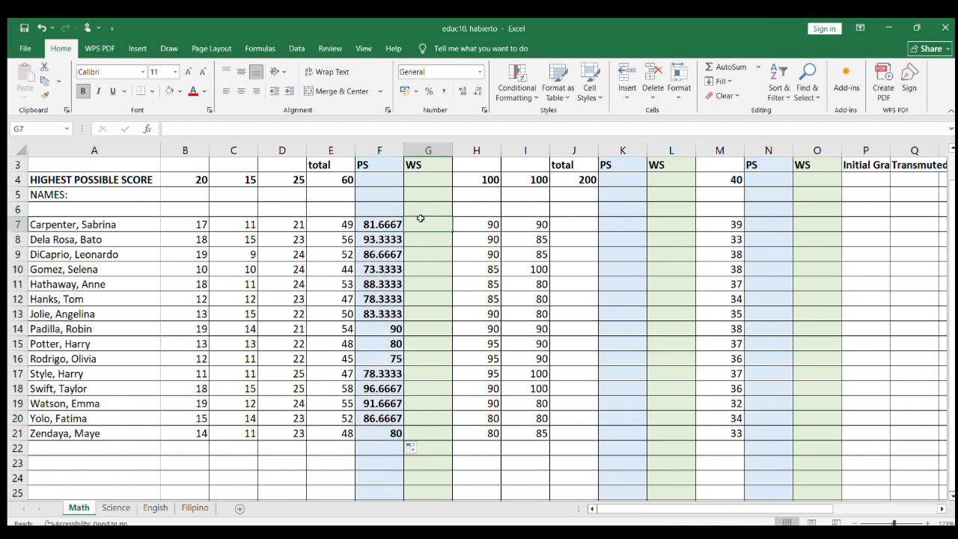
{"action": "type", "text": "="}
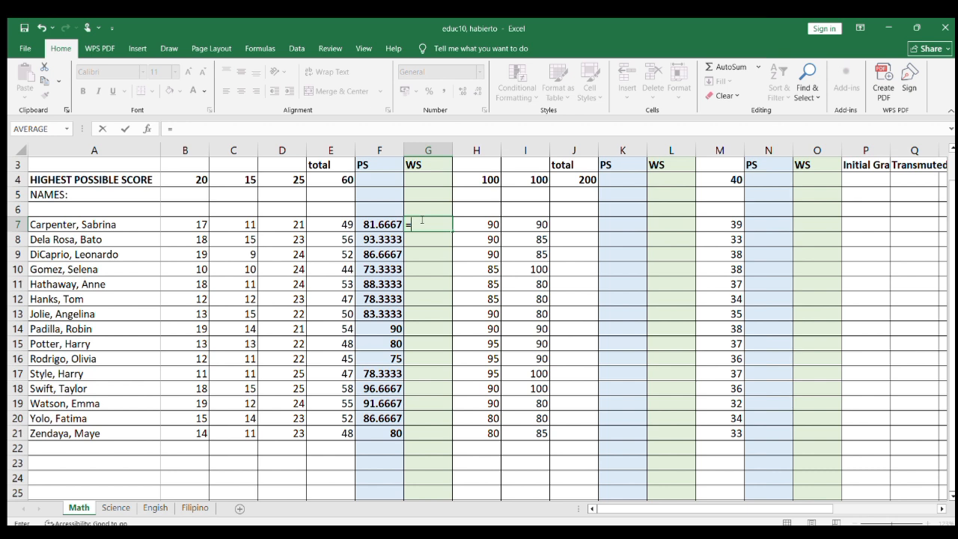
{"action": "left_click", "coordinate": [385, 220]}
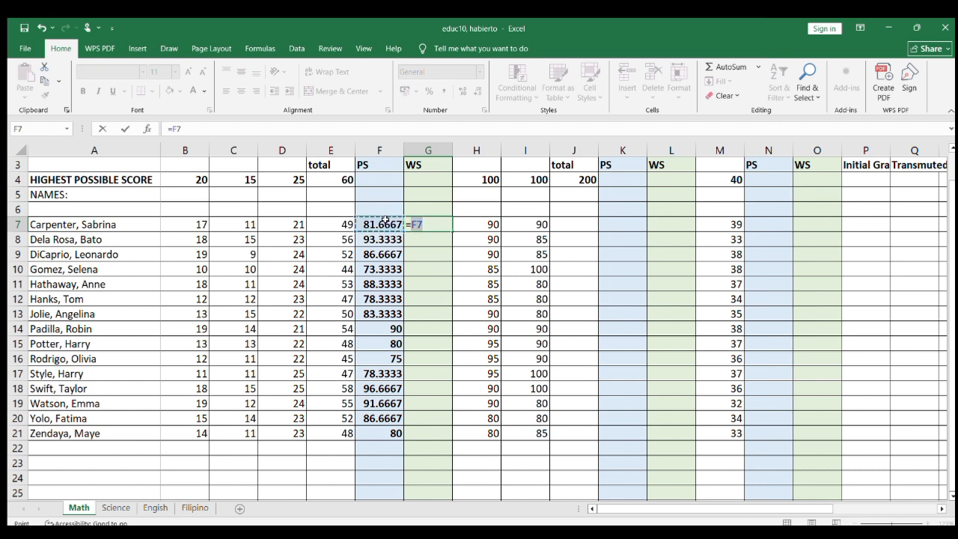
{"action": "type", "text": "*"}
{"action": "scroll", "coordinate": [385, 220], "scroll_direction": "up", "scroll_amount": 1}
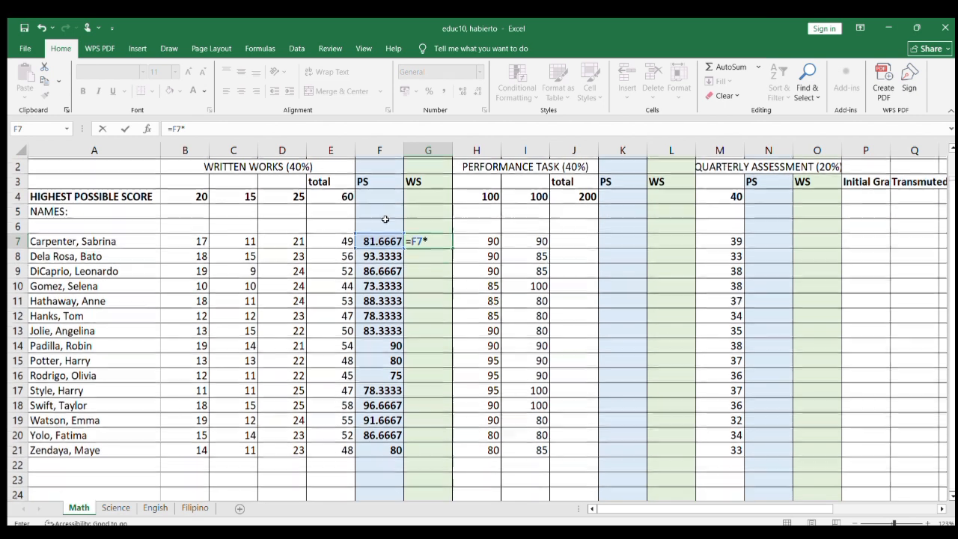
{"action": "type", "text": "."}
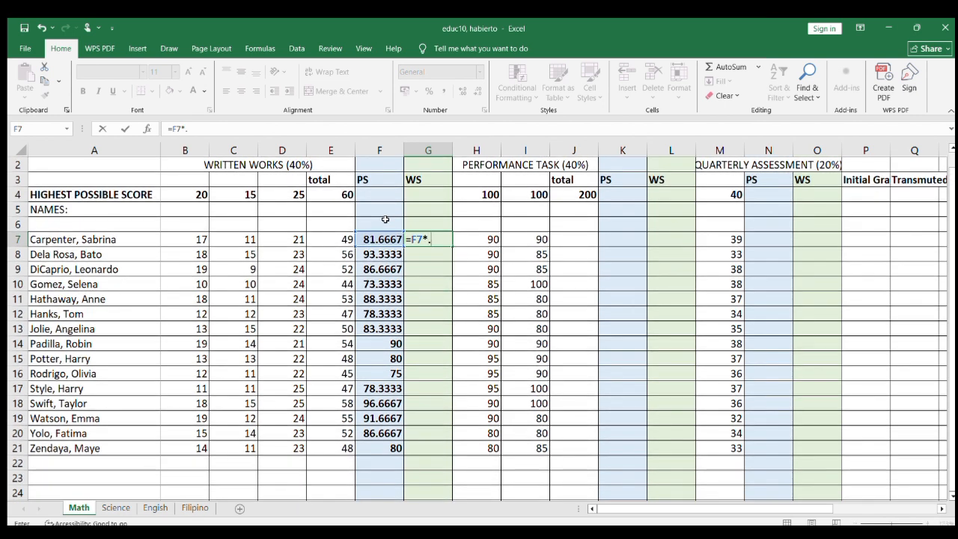
{"action": "type", "text": "40"}
{"action": "key", "text": "Return"}
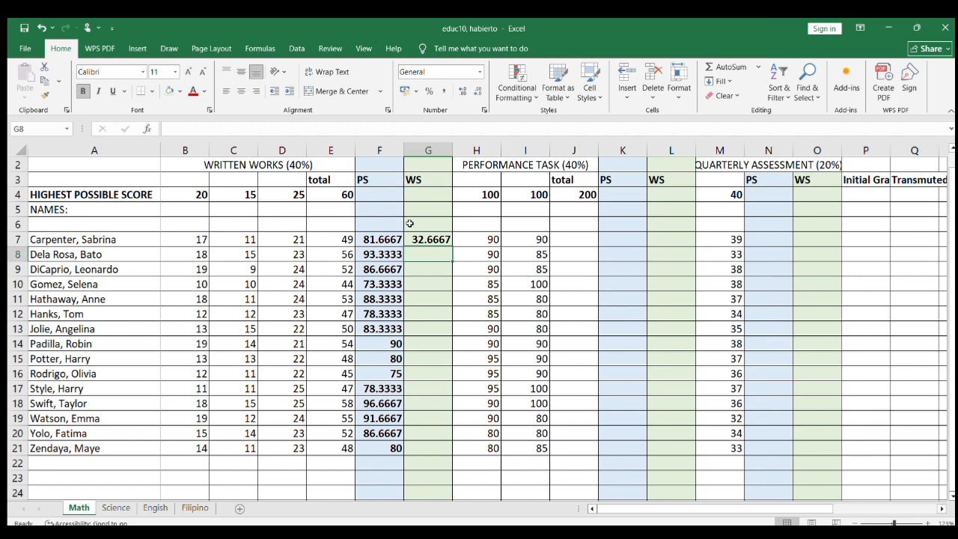
{"action": "left_click", "coordinate": [430, 239]}
{"action": "left_click_drag", "start_coordinate": [452, 244], "coordinate": [448, 448]}
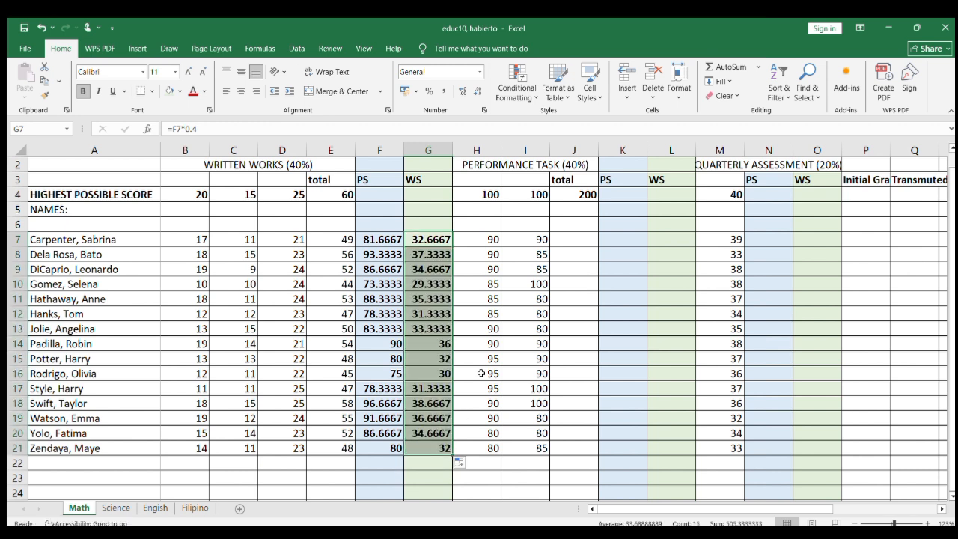
Step: Total the Performance Task scores in J7 with =SUM(H7,I7) and fill the formula down through J21
{"action": "left_click", "coordinate": [579, 238]}
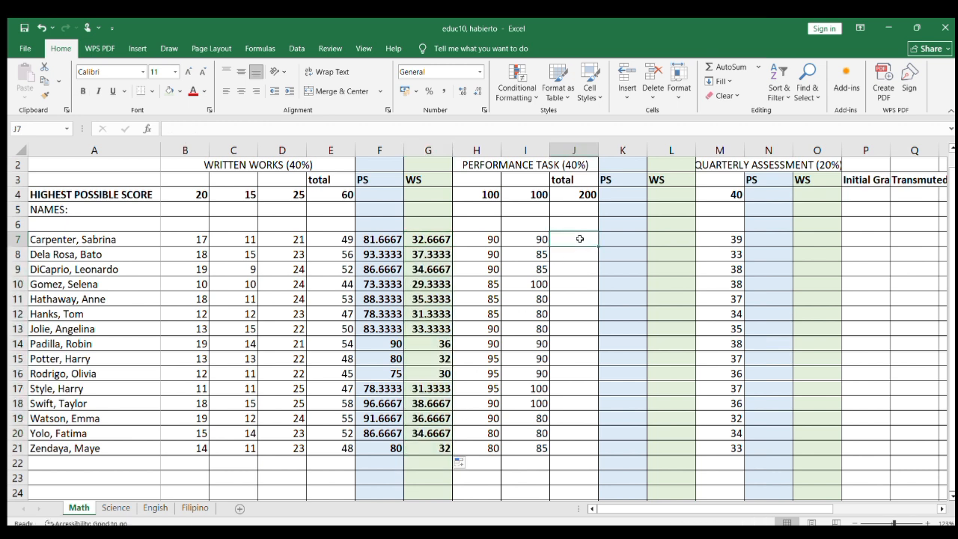
{"action": "type", "text": "="}
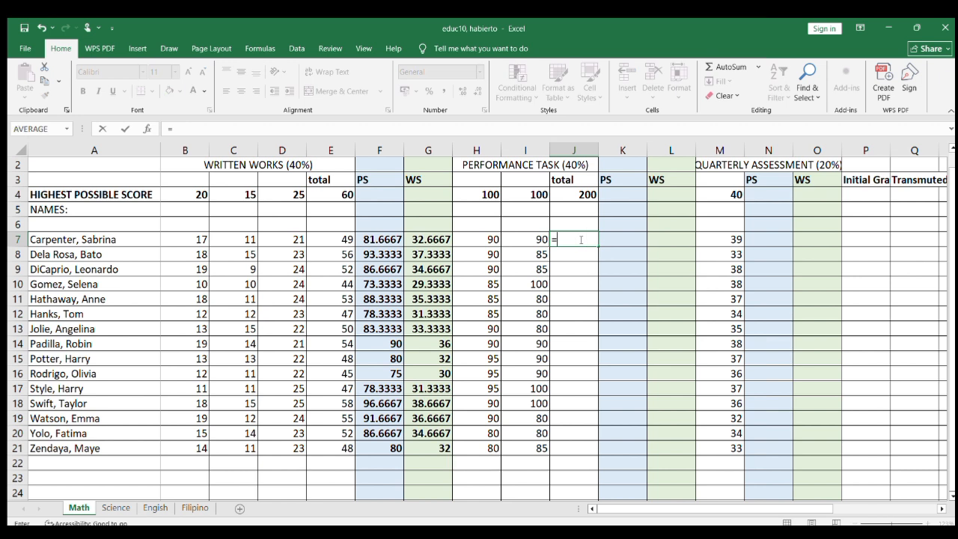
{"action": "type", "text": "sum("}
{"action": "left_click", "coordinate": [493, 237]}
{"action": "type", "text": ","}
{"action": "left_click", "coordinate": [526, 236]}
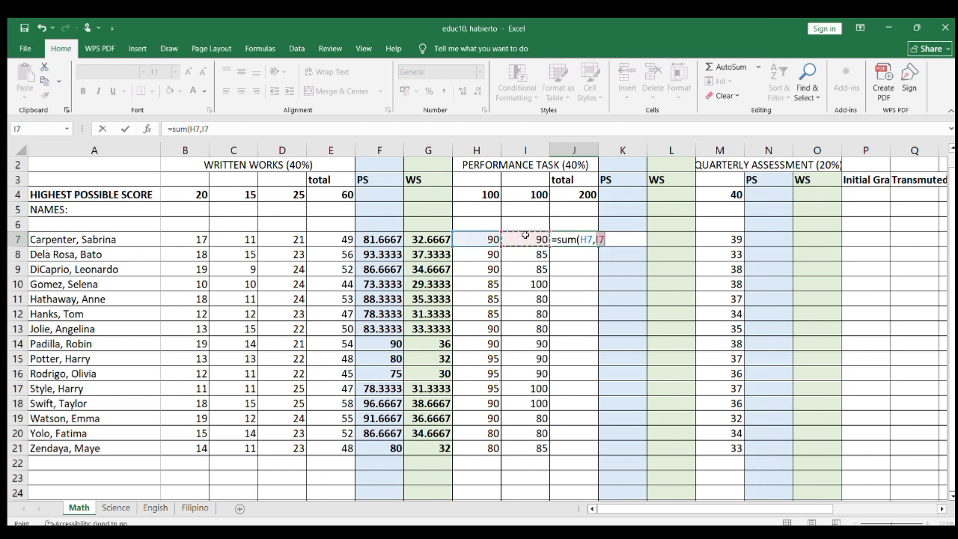
{"action": "type", "text": ")"}
{"action": "key", "text": "Return"}
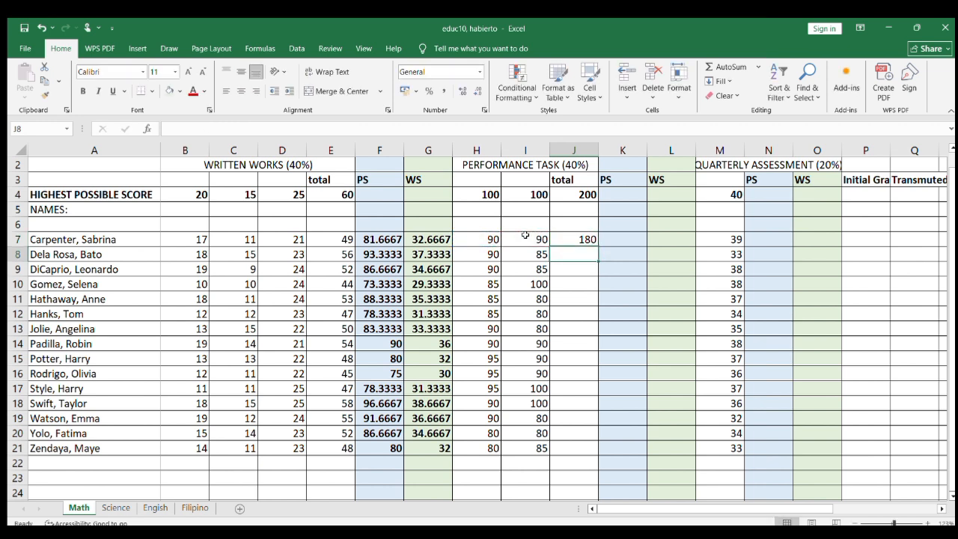
{"action": "left_click", "coordinate": [565, 238]}
{"action": "left_click_drag", "start_coordinate": [599, 246], "coordinate": [595, 456]}
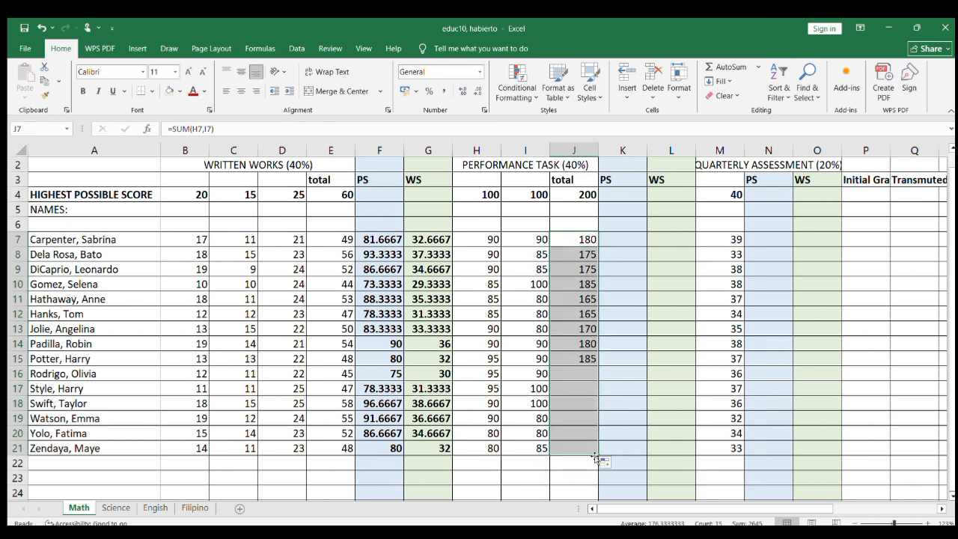
Step: Calculate the Performance Task PS in K7 with =(J7/200)*100 and fill the formula down through K21
{"action": "left_click", "coordinate": [629, 238]}
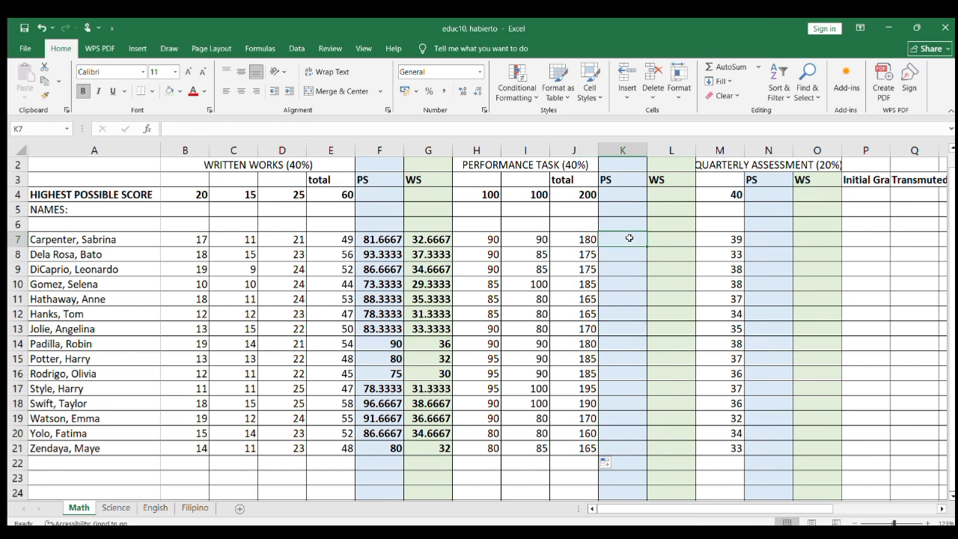
{"action": "type", "text": "="}
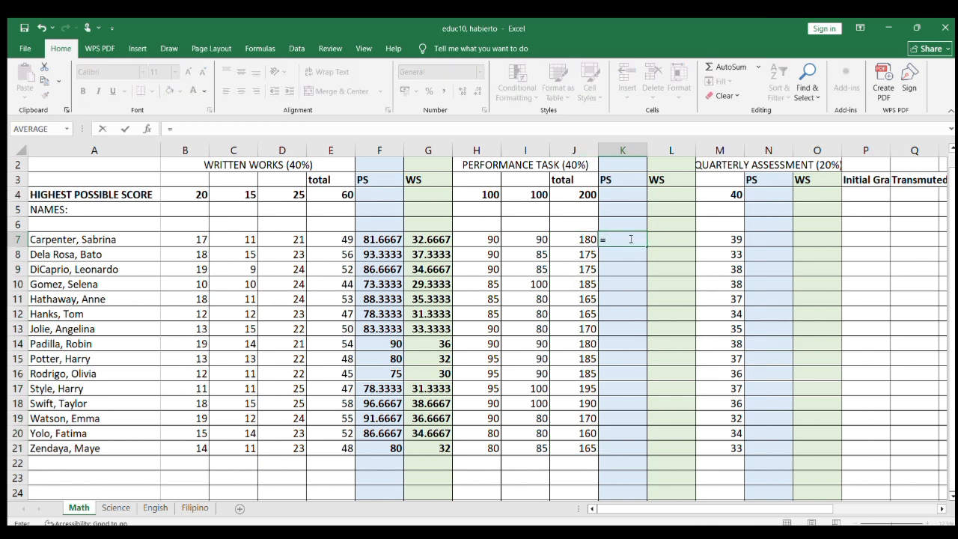
{"action": "type", "text": "("}
{"action": "left_click", "coordinate": [580, 238]}
{"action": "type", "text": "/"}
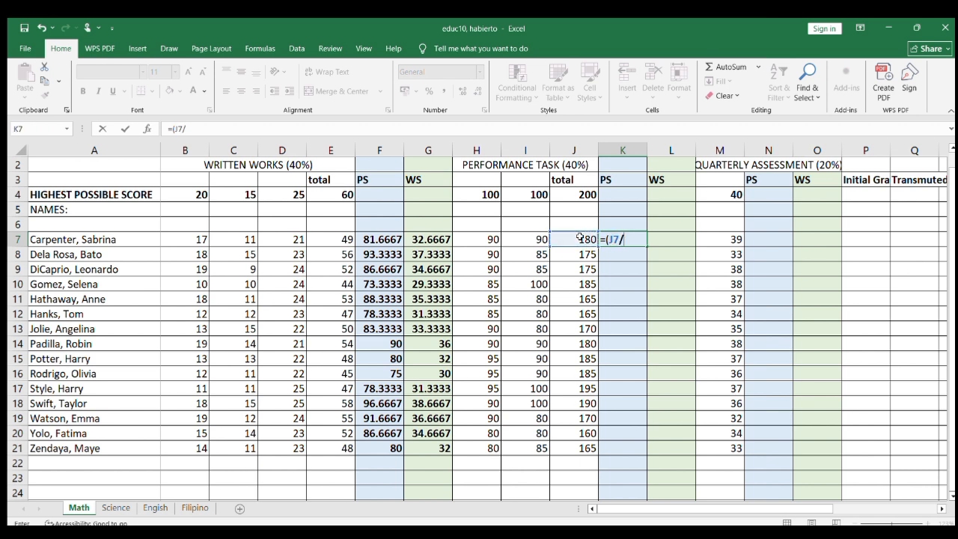
{"action": "type", "text": "200)*100"}
{"action": "key", "text": "Return"}
{"action": "key", "text": "Up"}
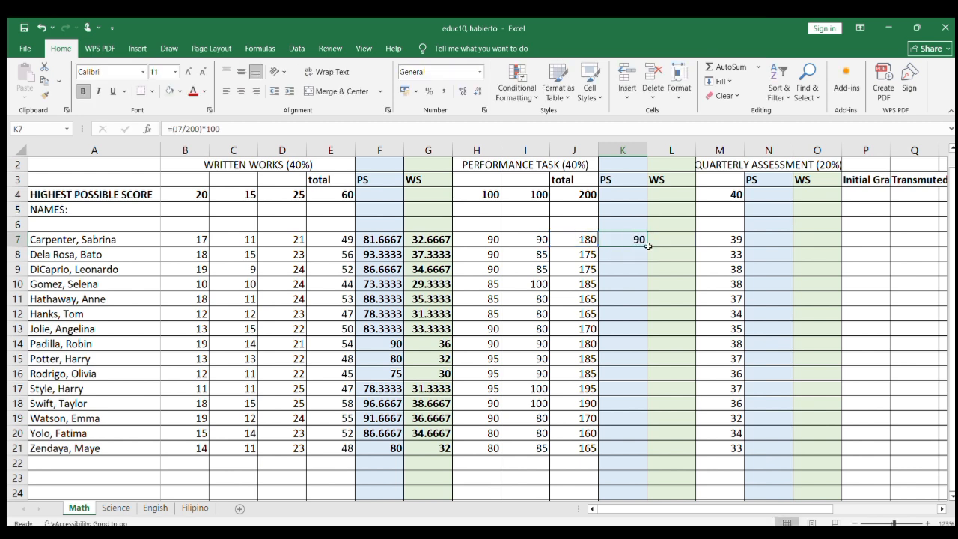
{"action": "left_click_drag", "start_coordinate": [646, 247], "coordinate": [640, 457]}
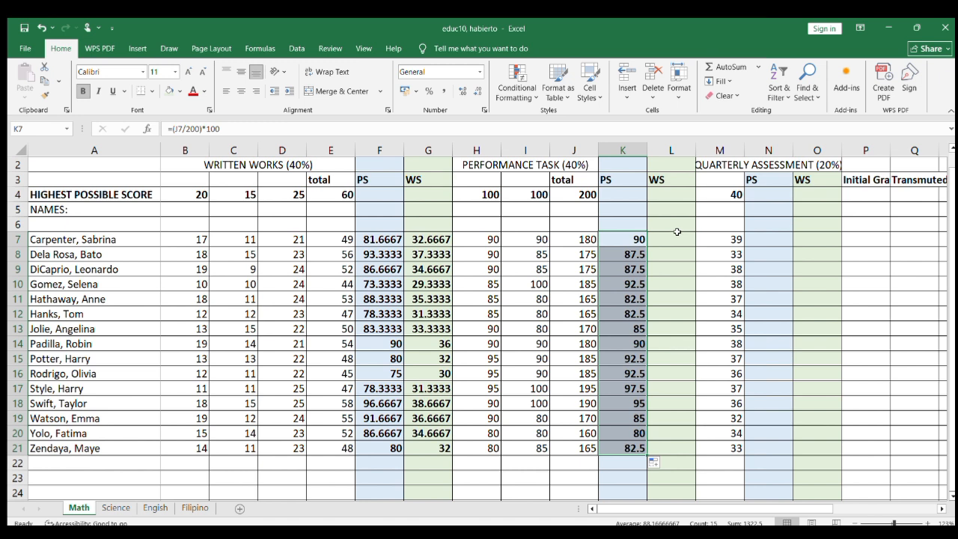
Step: Calculate the Performance Task WS in L7 with =K7*.40 and fill the formula down through L21
{"action": "left_click", "coordinate": [673, 238]}
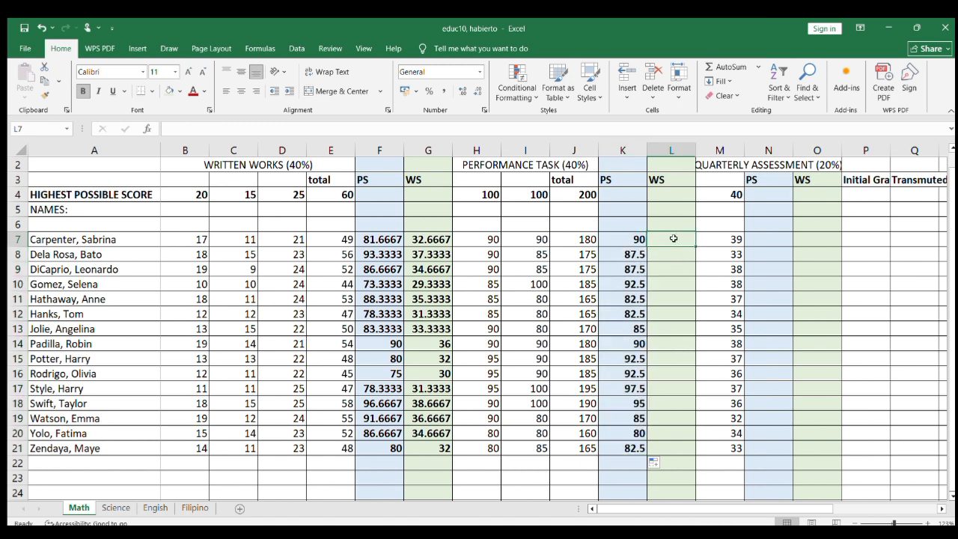
{"action": "type", "text": "="}
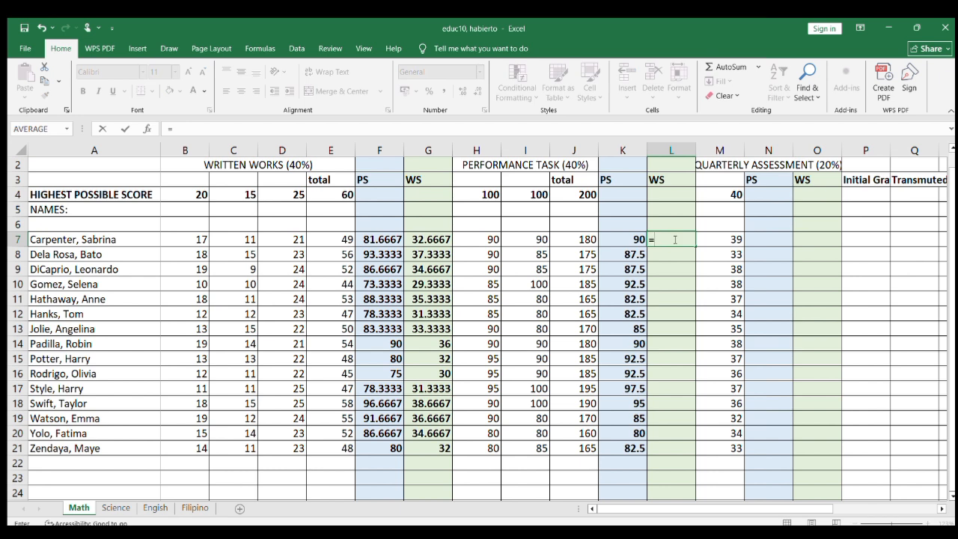
{"action": "left_click", "coordinate": [634, 239]}
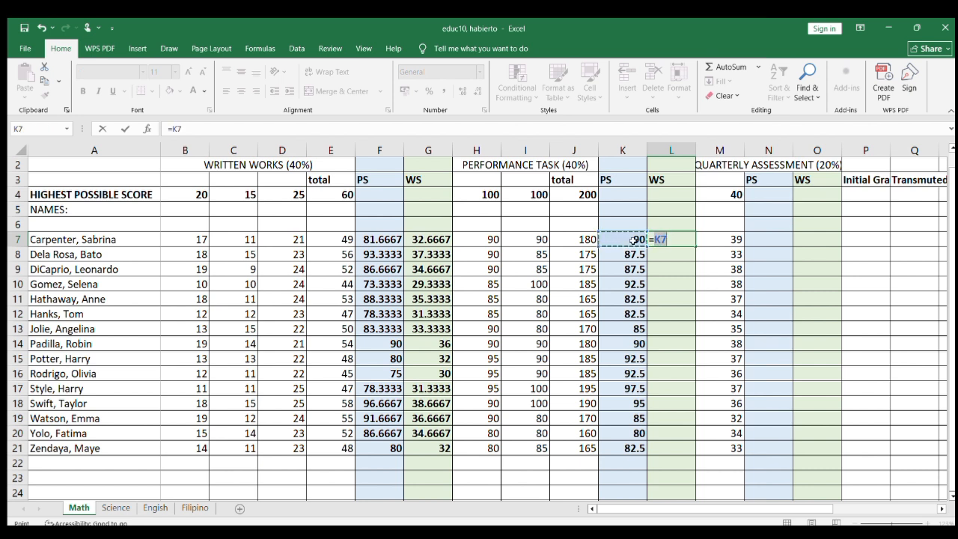
{"action": "type", "text": "*.40"}
{"action": "key", "text": "Return"}
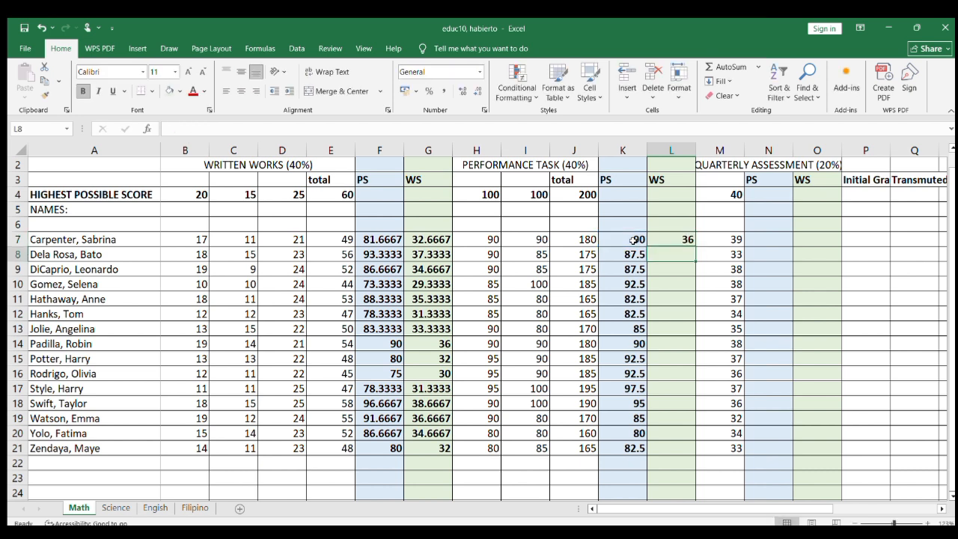
{"action": "left_click", "coordinate": [688, 239]}
{"action": "left_click_drag", "start_coordinate": [695, 246], "coordinate": [689, 450]}
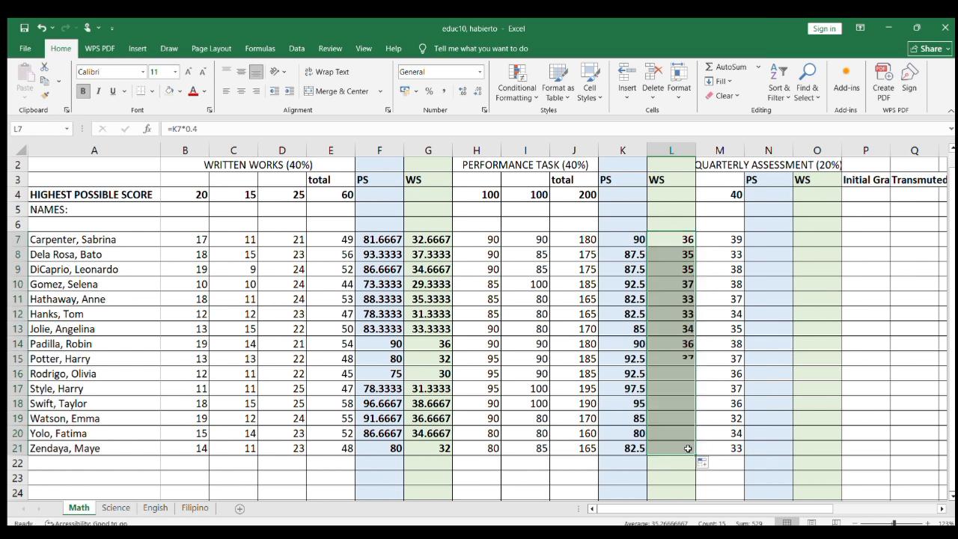
Step: Calculate the Quarterly Assessment PS in N7 with =(M7/40)*100 and fill the formula down through N21
{"action": "left_click", "coordinate": [761, 242]}
{"action": "type", "text": "="}
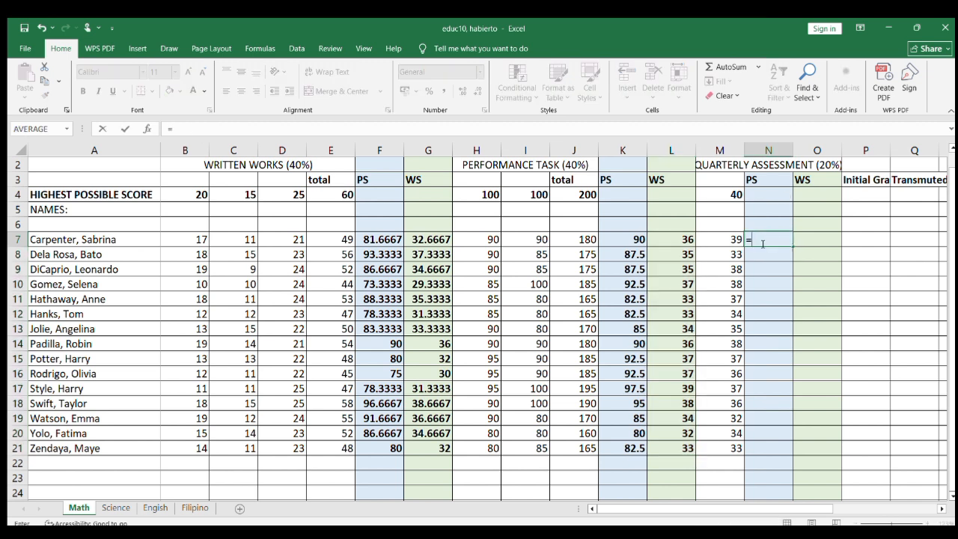
{"action": "left_click", "coordinate": [736, 240]}
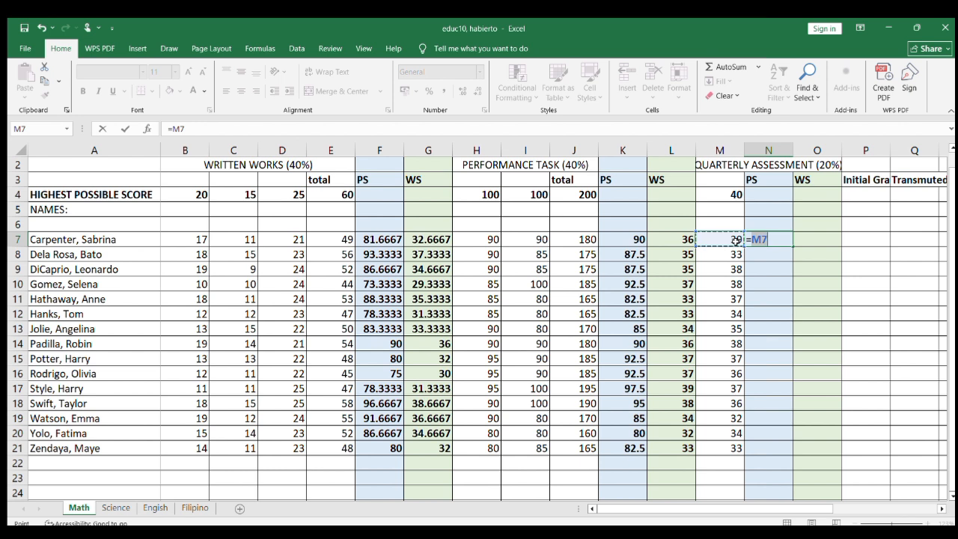
{"action": "key", "text": "BackSpace"}
{"action": "key", "text": "BackSpace"}
{"action": "type", "text": "("}
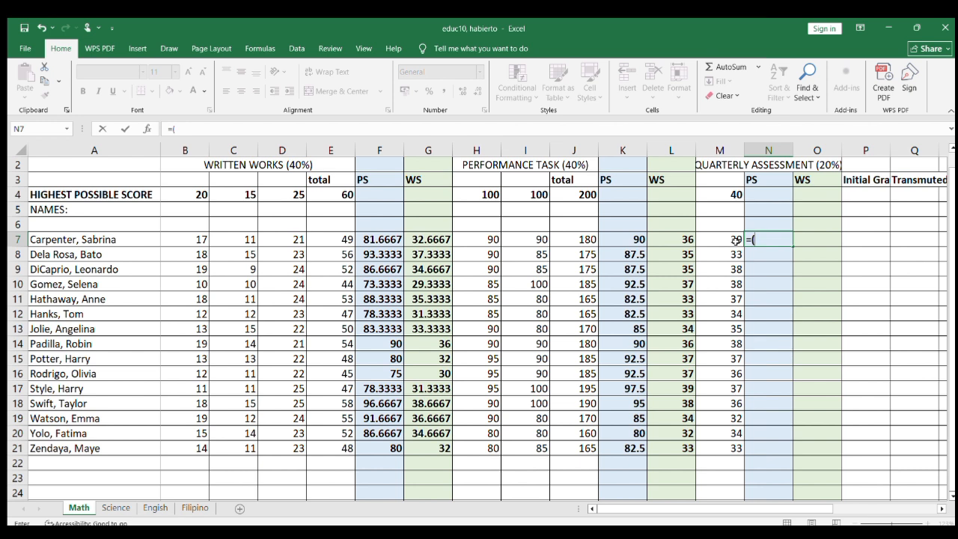
{"action": "left_click", "coordinate": [728, 237]}
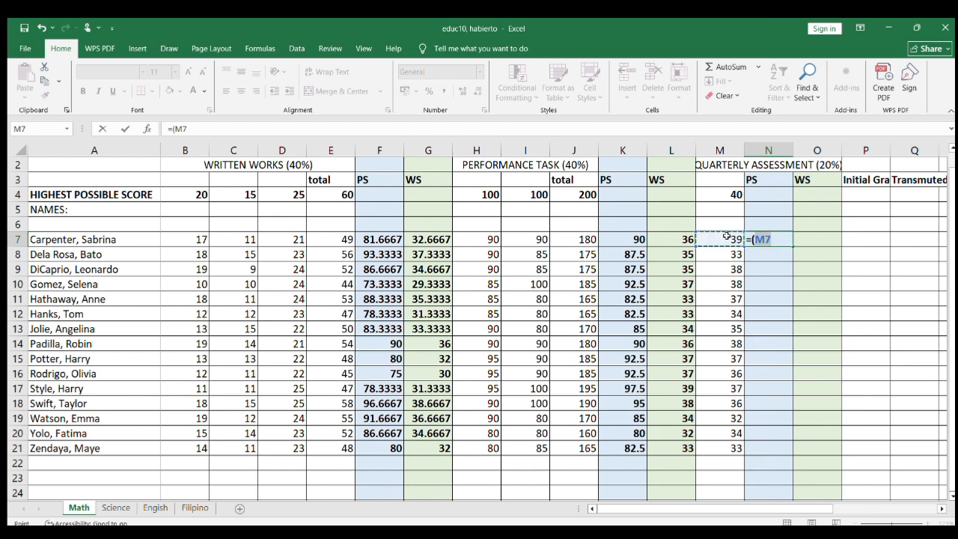
{"action": "type", "text": "/40)"}
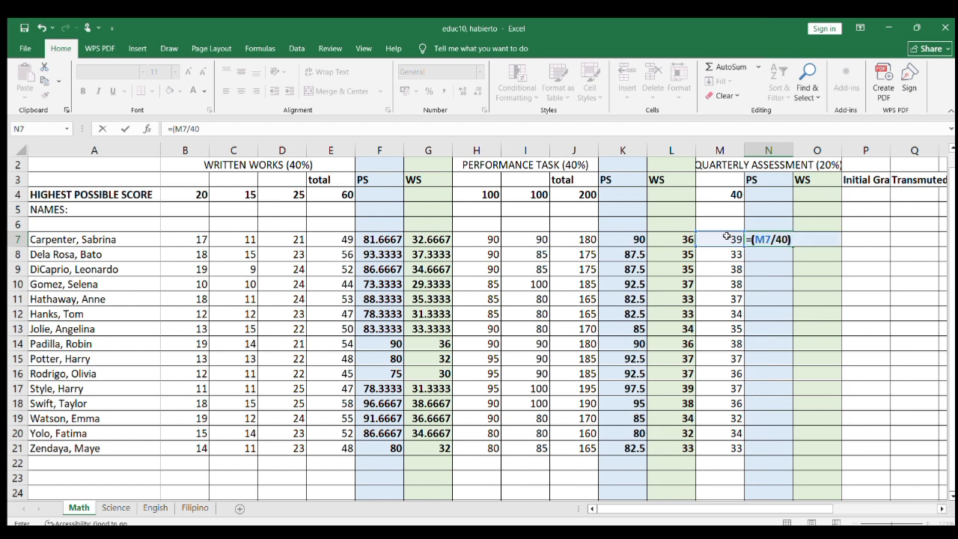
{"action": "type", "text": "*100"}
{"action": "key", "text": "ctrl+Return"}
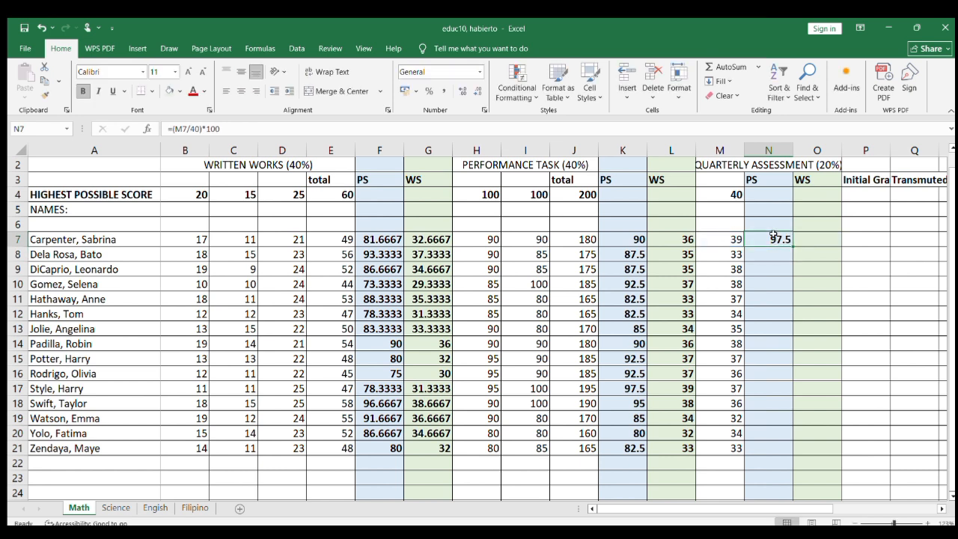
{"action": "left_click_drag", "start_coordinate": [792, 246], "coordinate": [787, 458]}
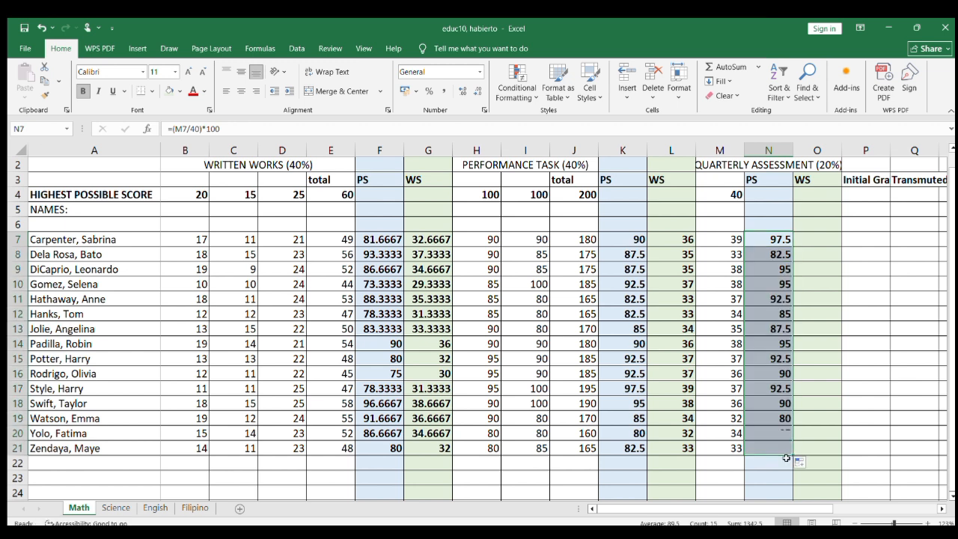
Step: Calculate the Quarterly Assessment WS in O7 with =N7*.20 and fill the formula down through O21
{"action": "left_click", "coordinate": [826, 240]}
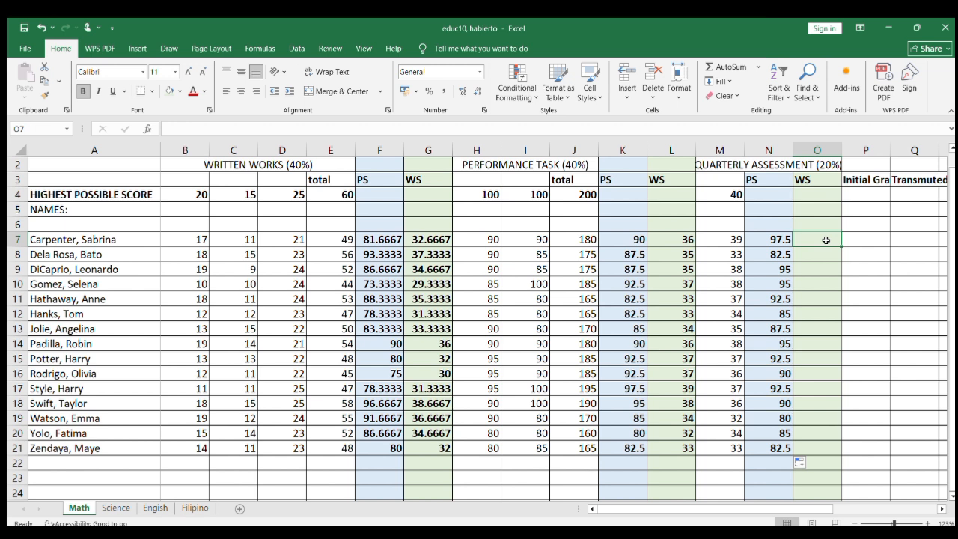
{"action": "type", "text": "="}
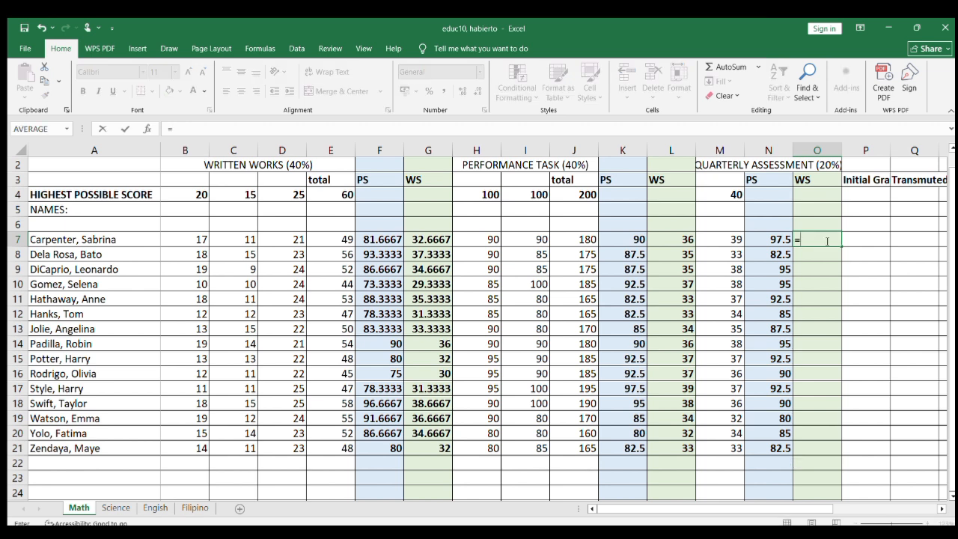
{"action": "left_click", "coordinate": [779, 240]}
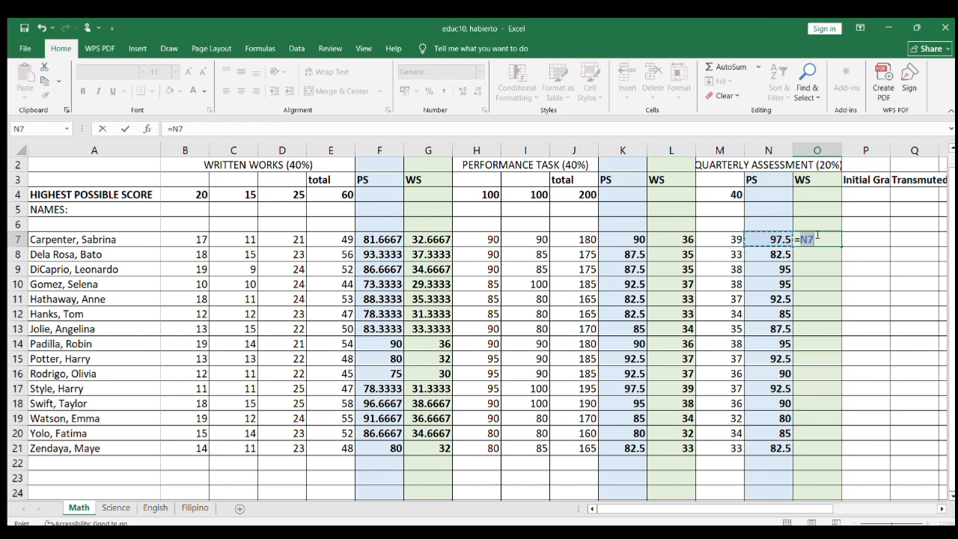
{"action": "type", "text": "*.20"}
{"action": "key", "text": "Return"}
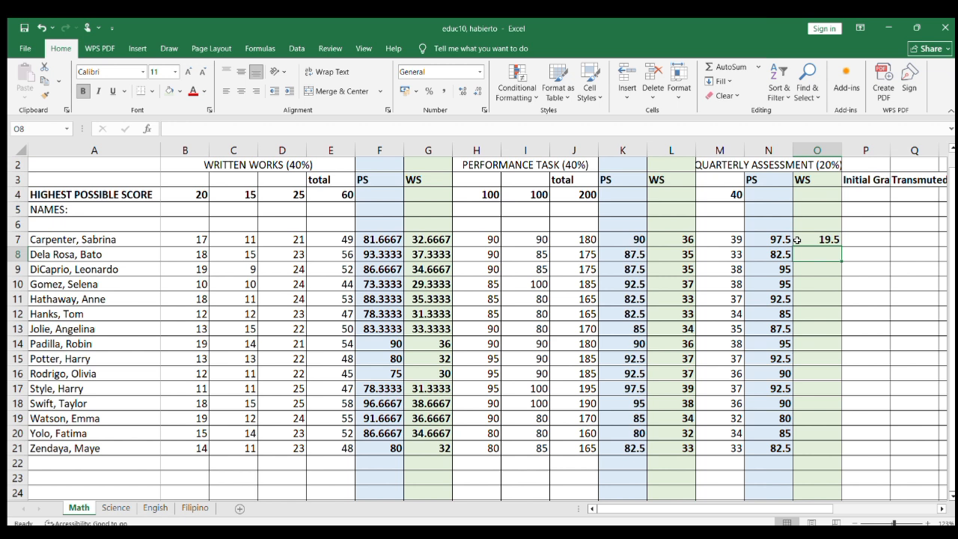
{"action": "left_click", "coordinate": [823, 239]}
{"action": "left_click_drag", "start_coordinate": [842, 246], "coordinate": [834, 456]}
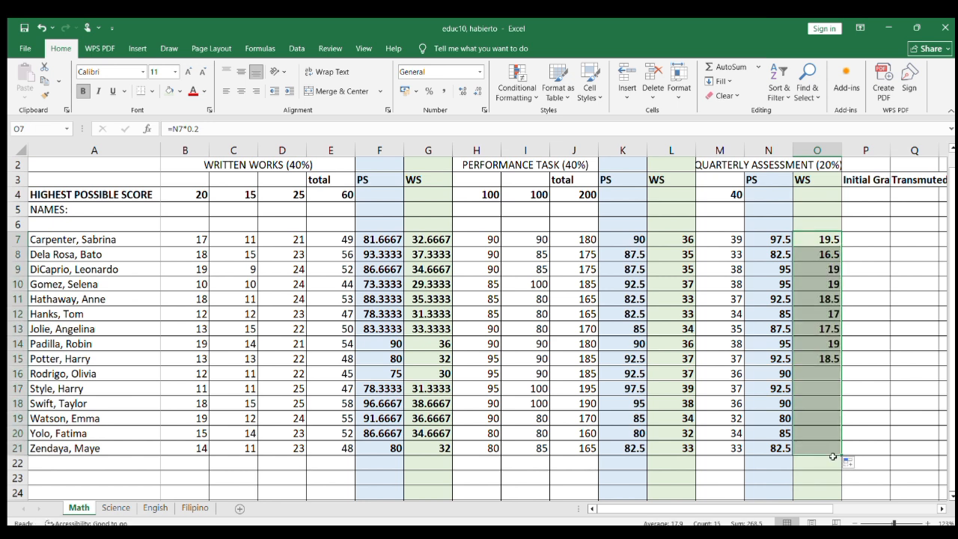
Step: Calculate the Initial Grade in P7 with =SUM(G7,L7,O7) and fill the formula down through P21
{"action": "left_click", "coordinate": [876, 242]}
{"action": "scroll", "coordinate": [876, 242], "scroll_direction": "right", "scroll_amount": 1}
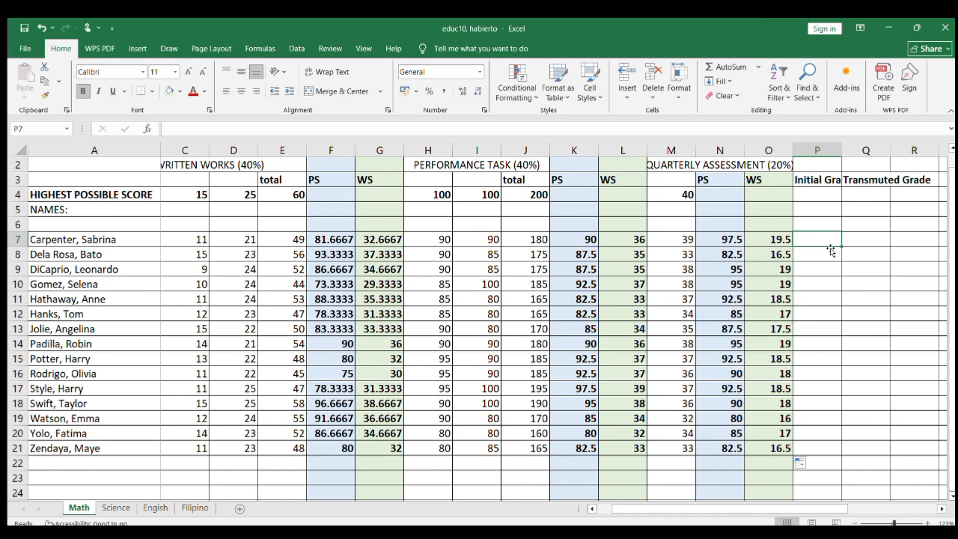
{"action": "type", "text": "=sum("}
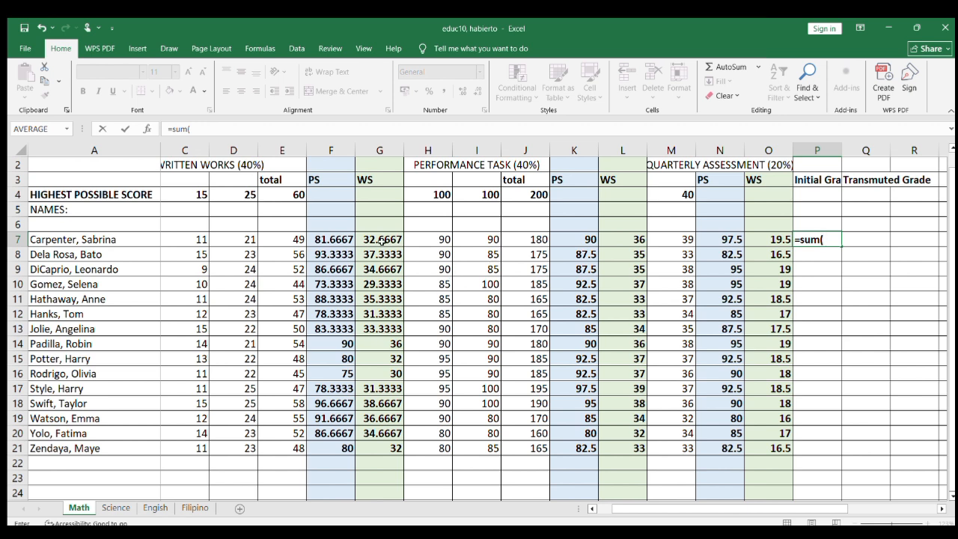
{"action": "left_click", "coordinate": [382, 240]}
{"action": "type", "text": ","}
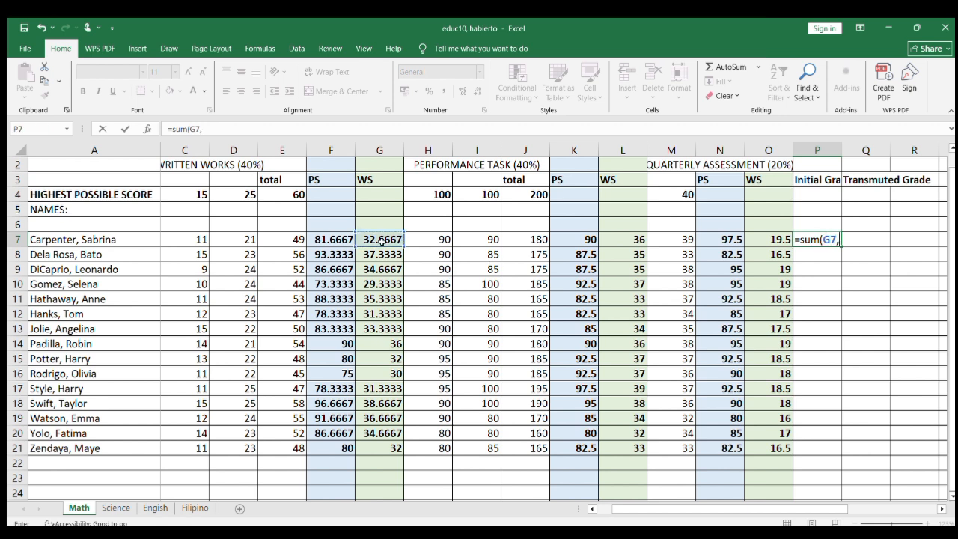
{"action": "left_click", "coordinate": [623, 240]}
{"action": "type", "text": ","}
{"action": "left_click", "coordinate": [765, 240]}
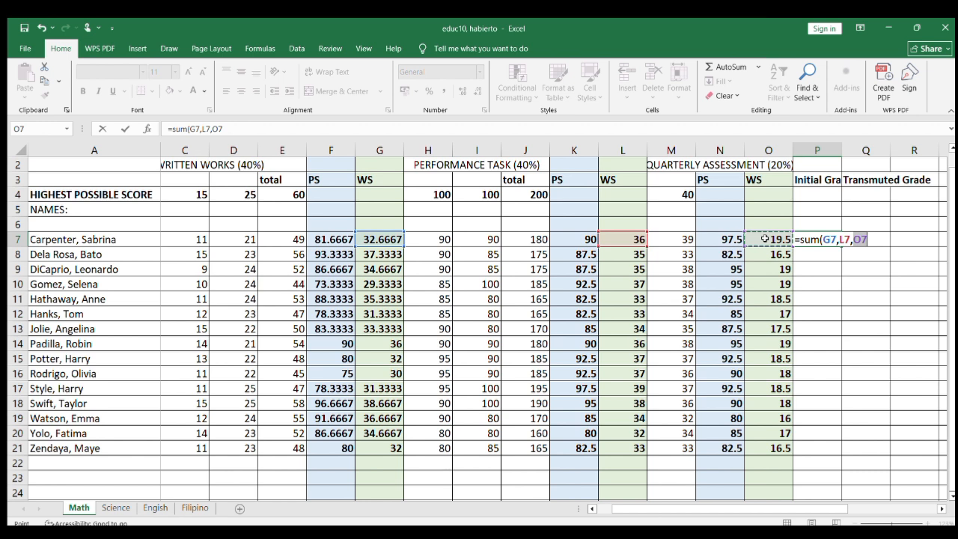
{"action": "type", "text": ")"}
{"action": "key", "text": "Return"}
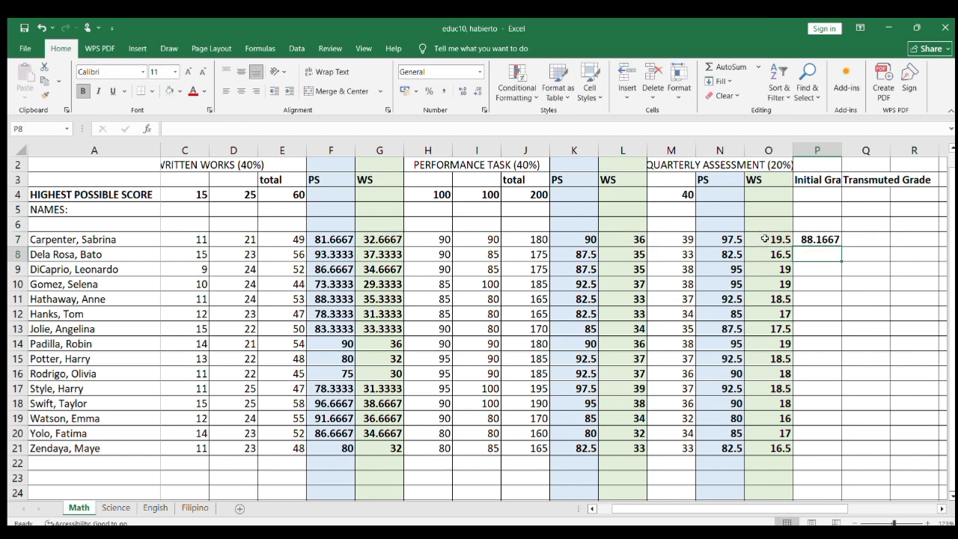
{"action": "left_click", "coordinate": [829, 238]}
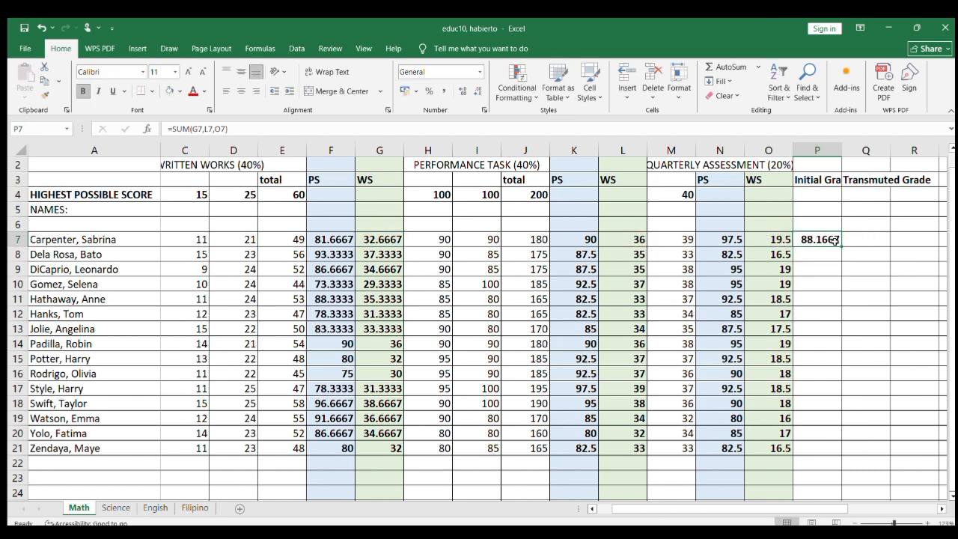
{"action": "left_click_drag", "start_coordinate": [841, 241], "coordinate": [823, 458]}
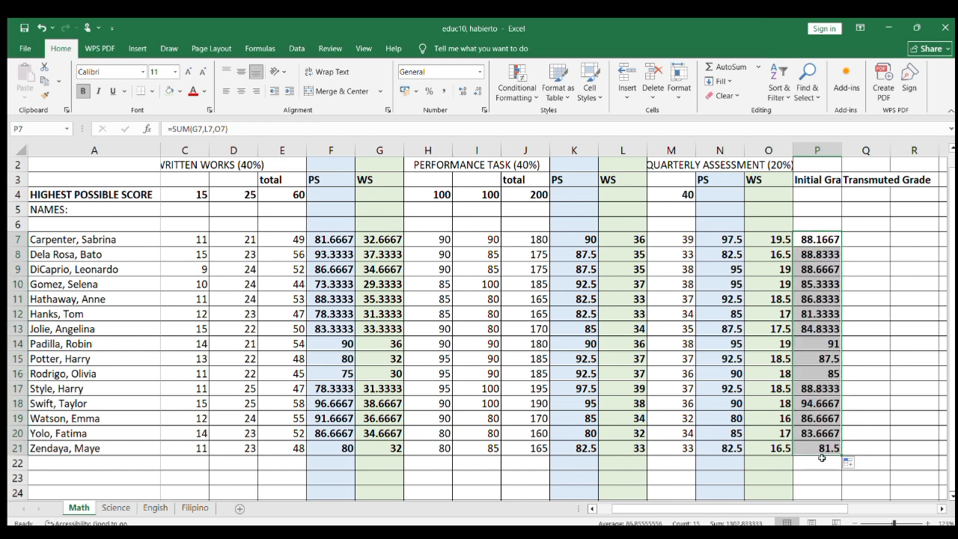
{"action": "left_click", "coordinate": [871, 236]}
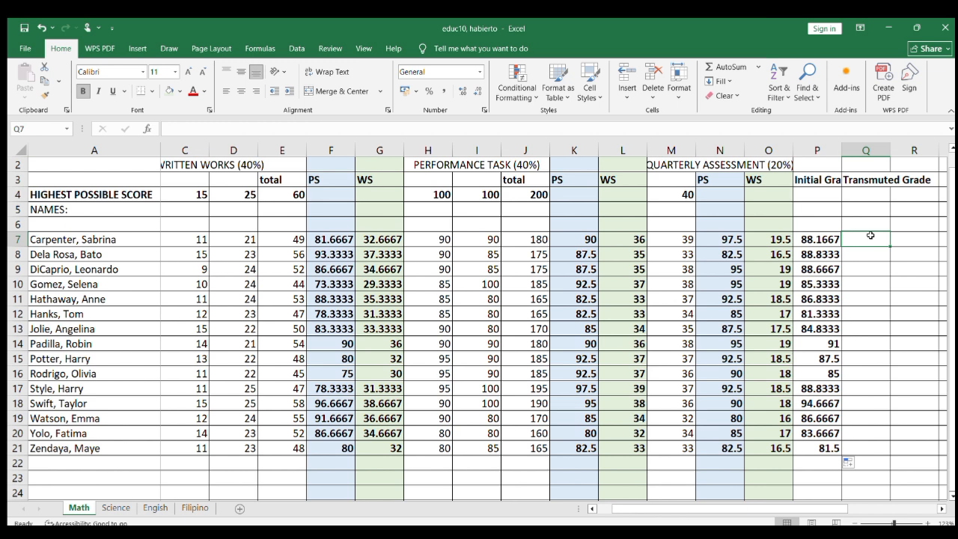
Step: On the Science sheet, calculate the Performance Task PS in K7 with =(J7/100)*100 and fill it down through K21
{"action": "left_click", "coordinate": [116, 507]}
{"action": "left_click", "coordinate": [641, 242]}
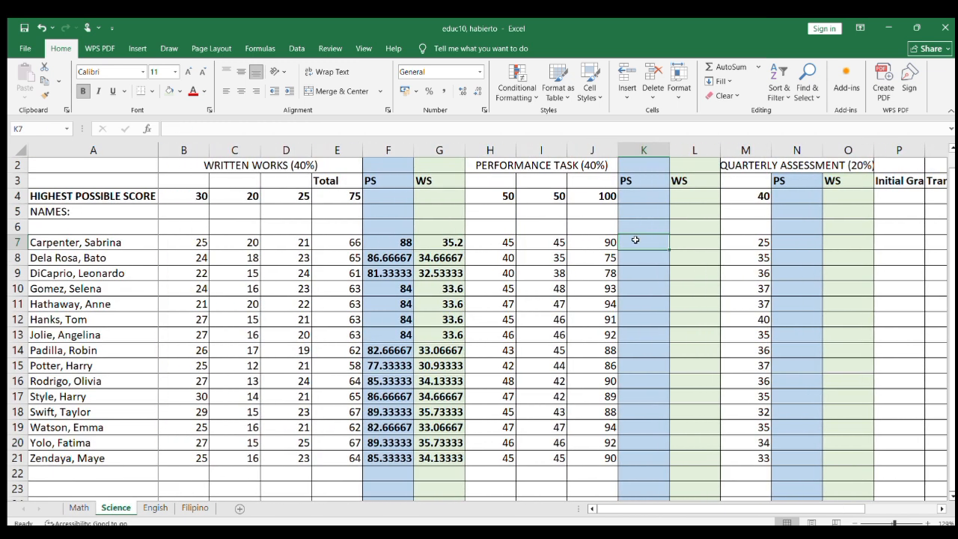
{"action": "type", "text": "=("}
{"action": "left_click", "coordinate": [596, 241]}
{"action": "type", "text": "/100)*100"}
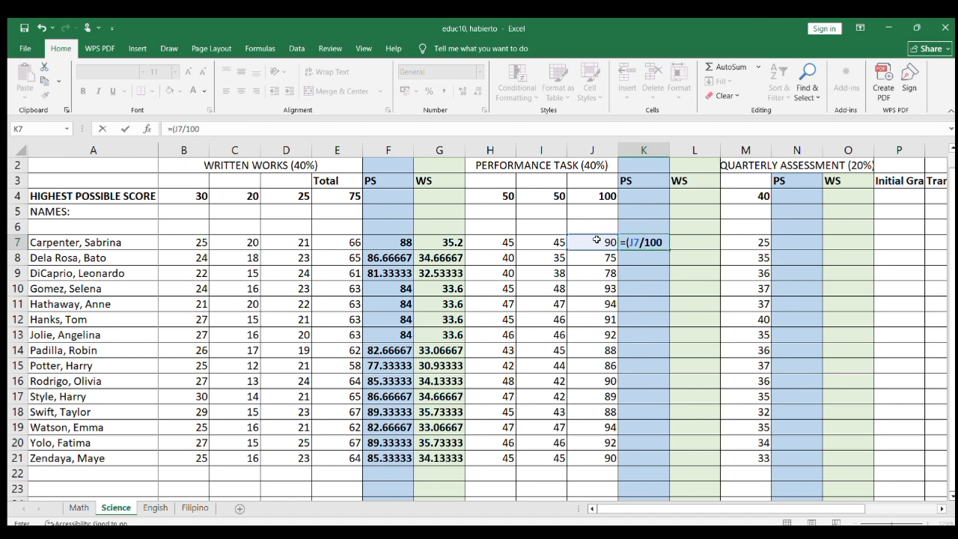
{"action": "key", "text": "Return"}
{"action": "left_click", "coordinate": [644, 243]}
{"action": "left_click_drag", "start_coordinate": [669, 250], "coordinate": [668, 458]}
Step: Calculate the Science Performance Task WS in L7 as 40% of K7 and fill the formula down through L21
{"action": "left_click", "coordinate": [707, 238]}
{"action": "type", "text": "="}
{"action": "left_click", "coordinate": [654, 242]}
{"action": "type", "text": "*"}
{"action": "key", "text": "Return"}
{"action": "left_click", "coordinate": [697, 242]}
{"action": "left_click_drag", "start_coordinate": [720, 250], "coordinate": [715, 458]}
Step: Calculate the Science Quarterly Assessment PS in N7 with =(M7/40)*100 and fill the formula down through N21
{"action": "left_click", "coordinate": [797, 242]}
{"action": "type", "text": "="}
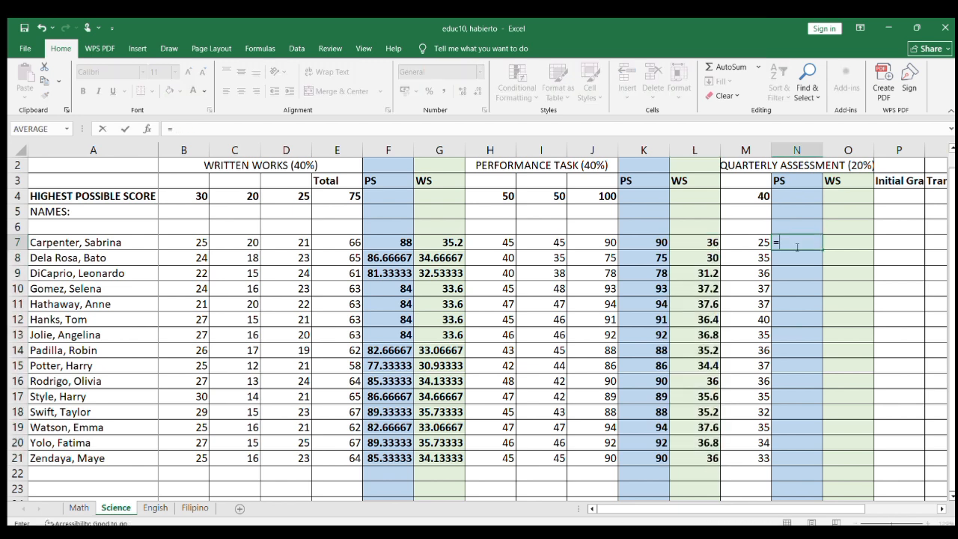
{"action": "left_click", "coordinate": [756, 244]}
{"action": "type", "text": "/40*100"}
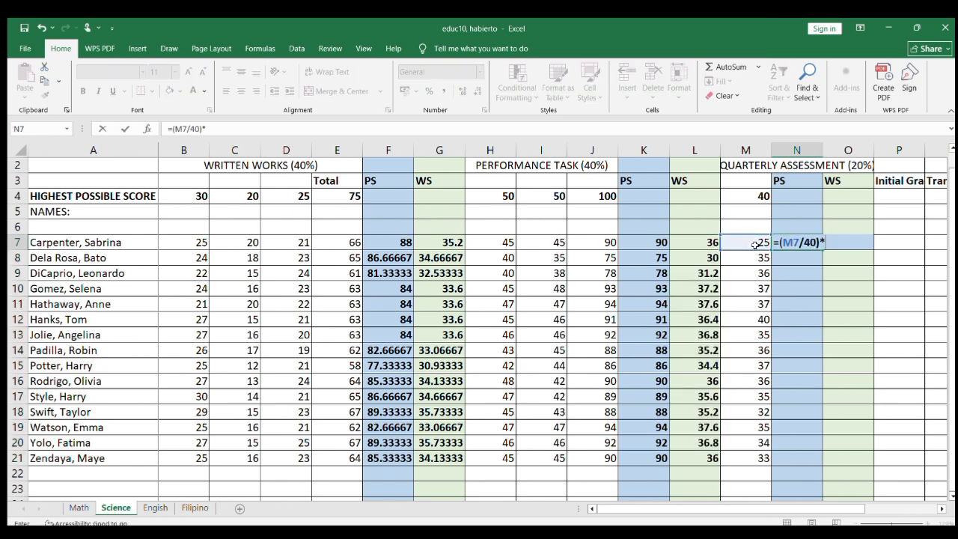
{"action": "key", "text": "Return"}
{"action": "left_click", "coordinate": [792, 241]}
{"action": "left_click_drag", "start_coordinate": [823, 250], "coordinate": [817, 462]}
Step: Calculate the Science Quarterly Assessment WS in O7 with =N7*.2 and fill the formula down through O21
{"action": "left_click", "coordinate": [858, 241]}
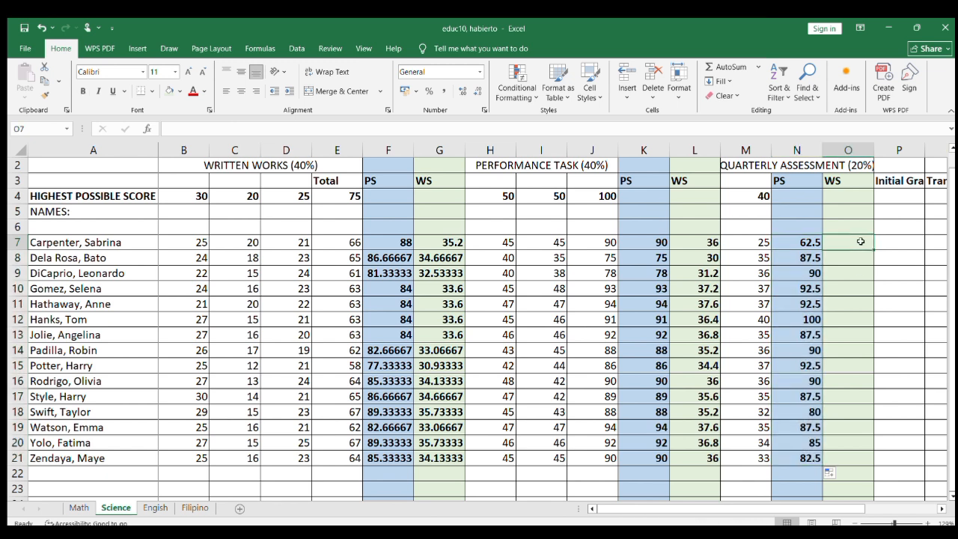
{"action": "type", "text": "="}
{"action": "left_click", "coordinate": [810, 243]}
{"action": "type", "text": "*.20"}
{"action": "key", "text": "Return"}
{"action": "left_click", "coordinate": [834, 245]}
{"action": "left_click_drag", "start_coordinate": [873, 250], "coordinate": [874, 462]}
Step: Calculate the Science Initial Grade in P7 with =SUM(G7,L7,O7) and fill the formula down through P21
{"action": "left_click", "coordinate": [908, 244]}
{"action": "scroll", "coordinate": [865, 238], "scroll_direction": "right", "scroll_amount": 1}
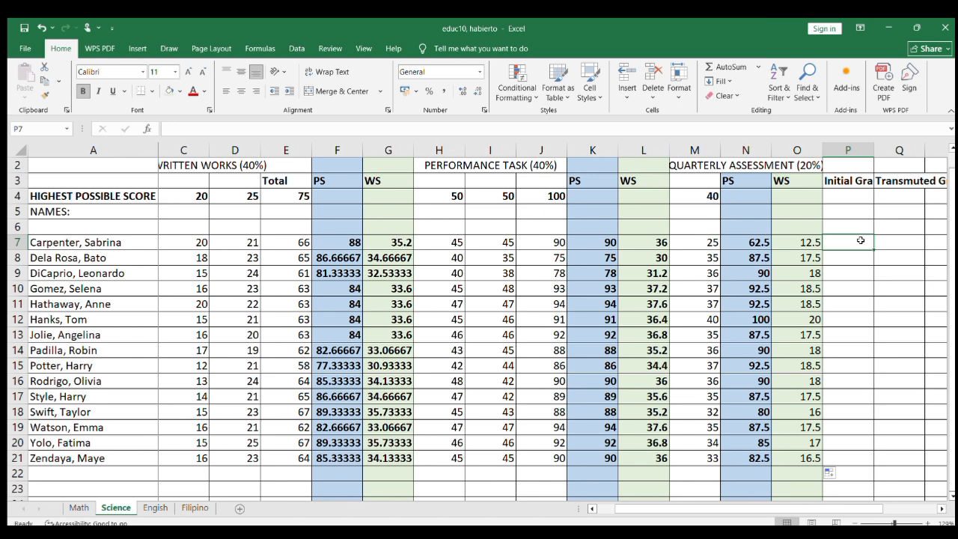
{"action": "type", "text": "=sum("}
{"action": "left_click", "coordinate": [404, 244]}
{"action": "type", "text": ","}
{"action": "left_click", "coordinate": [636, 245]}
{"action": "type", "text": ","}
{"action": "left_click", "coordinate": [799, 245]}
{"action": "type", "text": ")"}
{"action": "key", "text": "Return"}
{"action": "left_click", "coordinate": [849, 242]}
{"action": "left_click_drag", "start_coordinate": [874, 250], "coordinate": [872, 463]}
{"action": "left_click", "coordinate": [899, 442]}
Step: On the Filipino sheet, calculate the written works PS in F7 with =(E7/55)*100 and fill it down through F21
{"action": "left_click", "coordinate": [155, 507]}
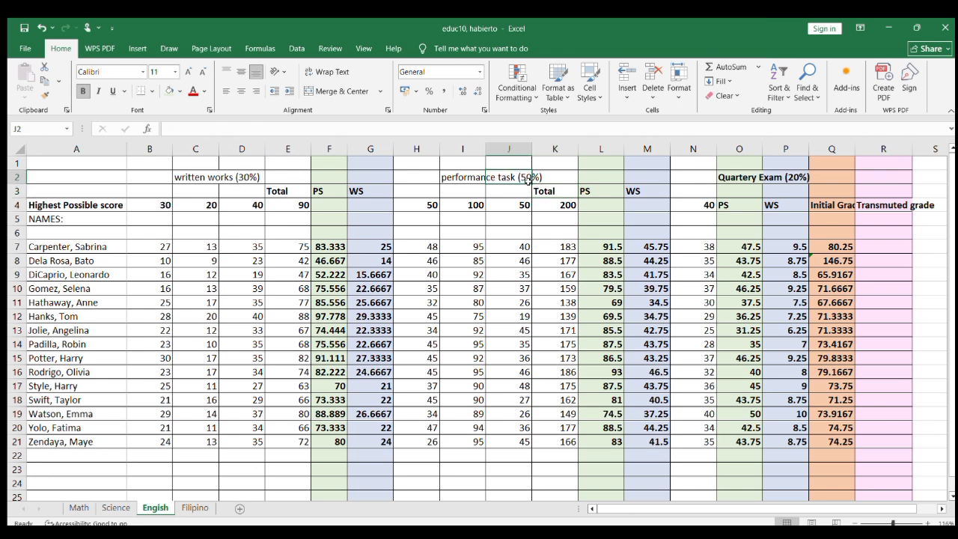
{"action": "left_click", "coordinate": [194, 508]}
{"action": "left_click", "coordinate": [424, 230]}
{"action": "left_click", "coordinate": [404, 257]}
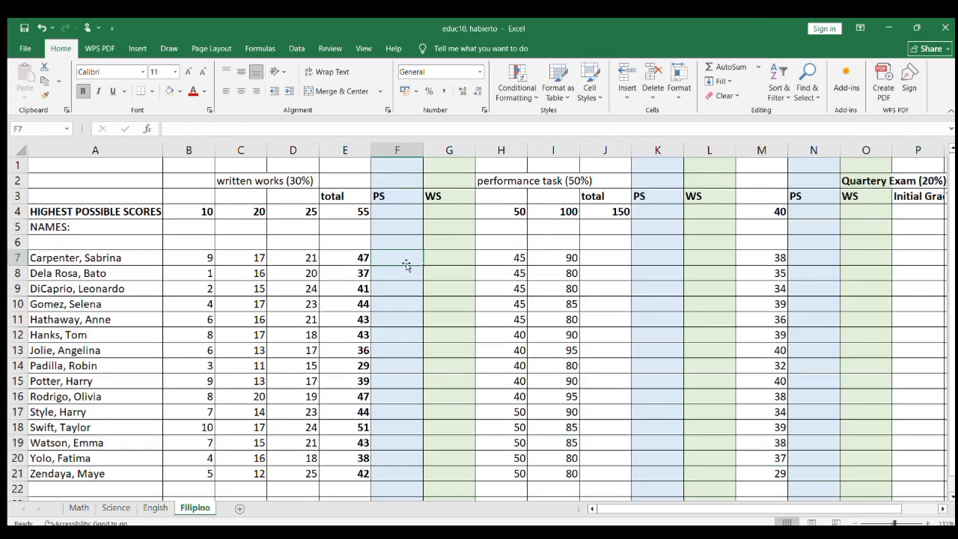
{"action": "type", "text": "=("}
{"action": "left_click", "coordinate": [357, 255]}
{"action": "type", "text": "/55)*100"}
{"action": "key", "text": "Return"}
{"action": "left_click", "coordinate": [390, 253]}
{"action": "left_click_drag", "start_coordinate": [423, 265], "coordinate": [415, 459]}
Step: Calculate the Filipino written works WS in G7 with =F7*.30 and fill the formula down through G21
{"action": "left_click", "coordinate": [433, 242]}
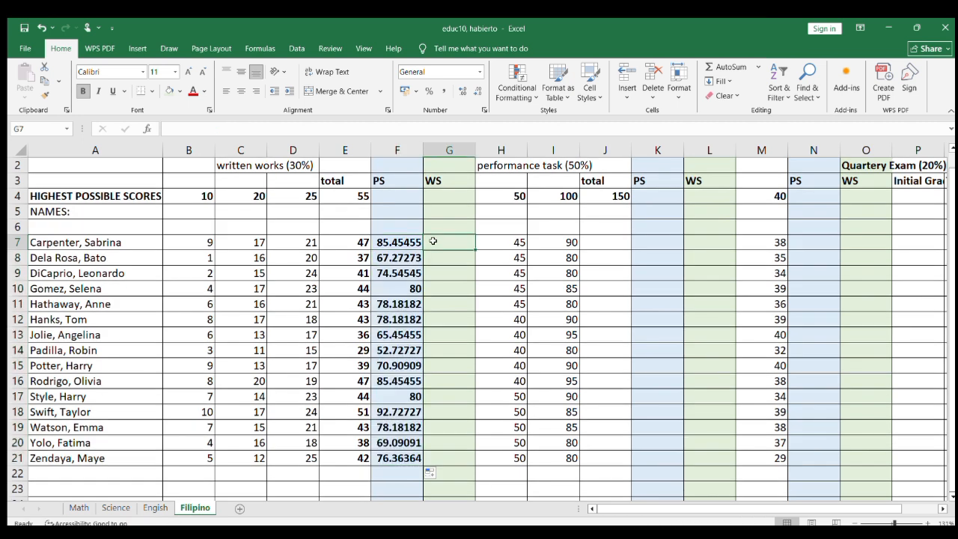
{"action": "type", "text": "="}
{"action": "left_click", "coordinate": [409, 241]}
{"action": "type", "text": "*.30"}
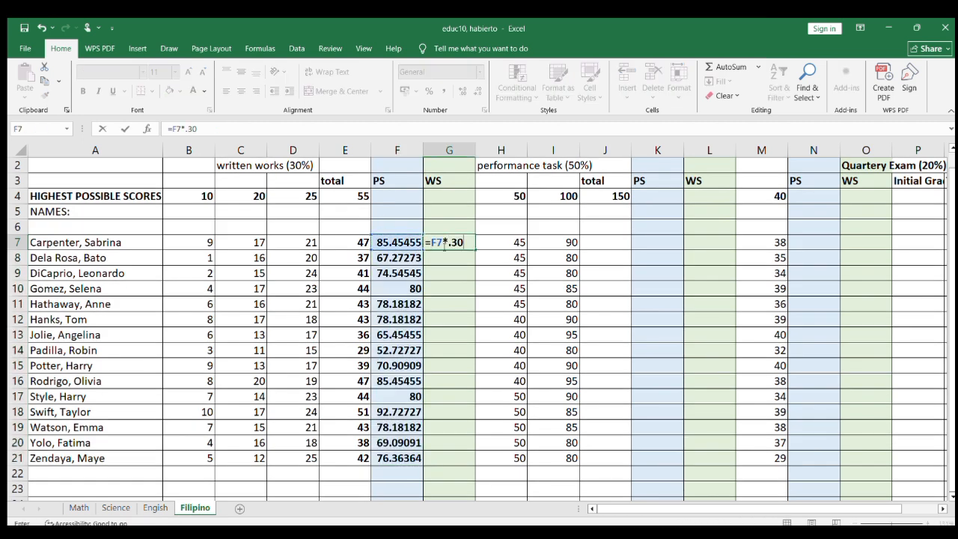
{"action": "key", "text": "Return"}
{"action": "left_click", "coordinate": [449, 241]}
{"action": "left_click_drag", "start_coordinate": [475, 250], "coordinate": [475, 465]}
Step: Total the Filipino performance task scores in J7 with =SUM(H7,I7) and fill the formula down through J21
{"action": "left_click", "coordinate": [601, 242]}
{"action": "type", "text": "="}
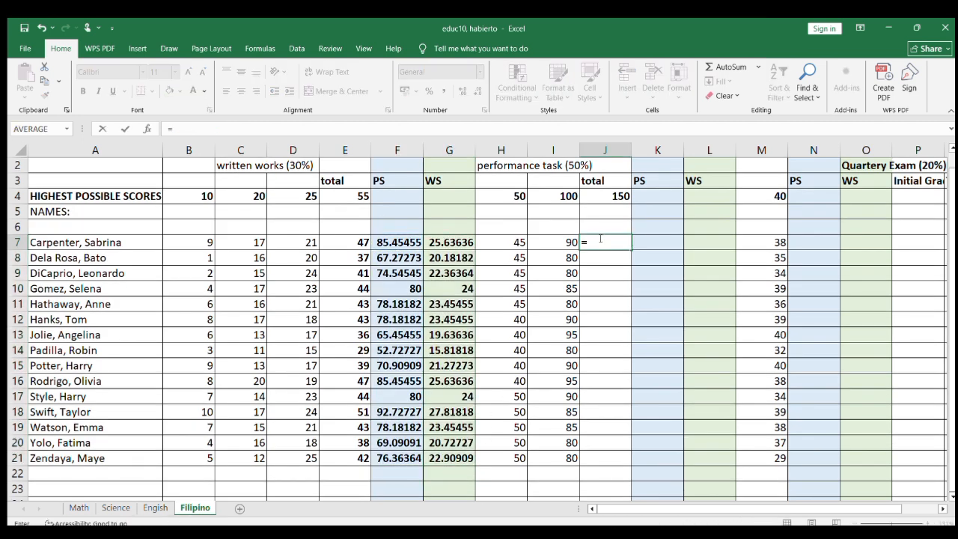
{"action": "type", "text": "sum("}
{"action": "left_click", "coordinate": [524, 239]}
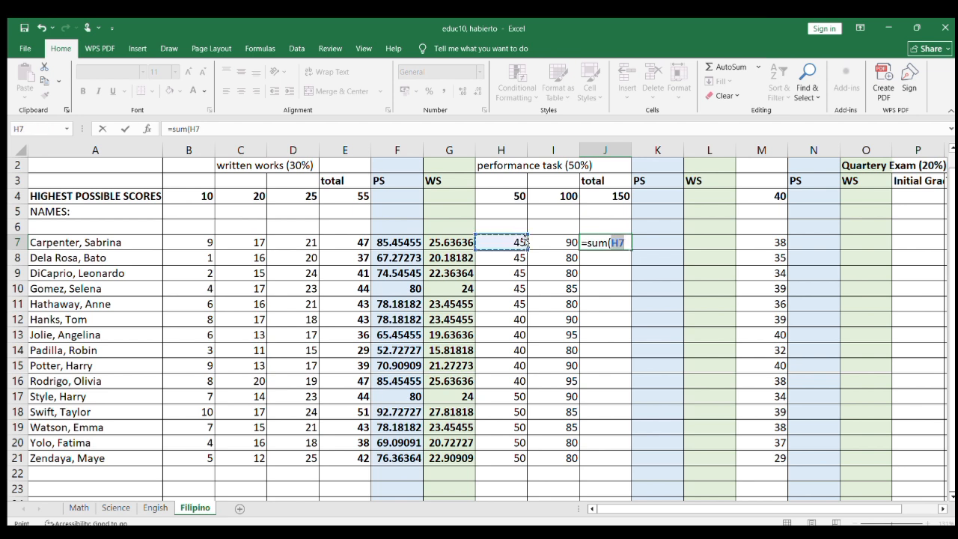
{"action": "type", "text": ","}
{"action": "left_click", "coordinate": [570, 240]}
{"action": "key", "text": "Return"}
{"action": "left_click", "coordinate": [595, 241]}
{"action": "left_click_drag", "start_coordinate": [631, 250], "coordinate": [631, 449]}
Step: Calculate the Filipino performance task PS in K7 with =(J7/150)*100 and fill the formula down through K21
{"action": "left_click", "coordinate": [670, 259]}
{"action": "type", "text": "=("}
{"action": "left_click", "coordinate": [605, 257]}
{"action": "type", "text": "/150)*100"}
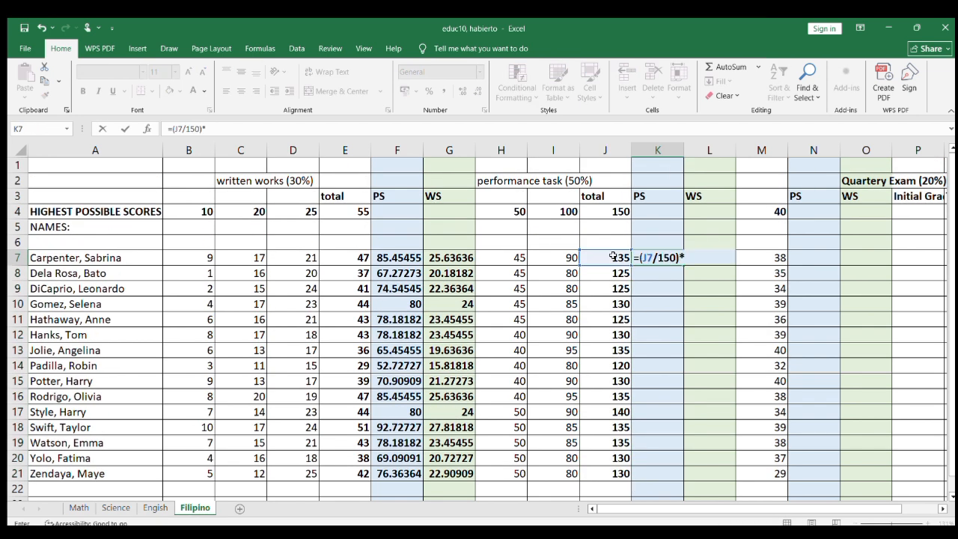
{"action": "key", "text": "Return"}
{"action": "left_click", "coordinate": [658, 258]}
{"action": "left_click_drag", "start_coordinate": [683, 265], "coordinate": [682, 472]}
Step: Calculate the Filipino performance task WS in L7 with =K7*.50 and fill the formula down through L21
{"action": "scroll", "coordinate": [708, 247], "scroll_direction": "down", "scroll_amount": 1}
{"action": "left_click", "coordinate": [709, 240]}
{"action": "type", "text": "="}
{"action": "left_click", "coordinate": [666, 244]}
{"action": "type", "text": "*.50"}
{"action": "key", "text": "Return"}
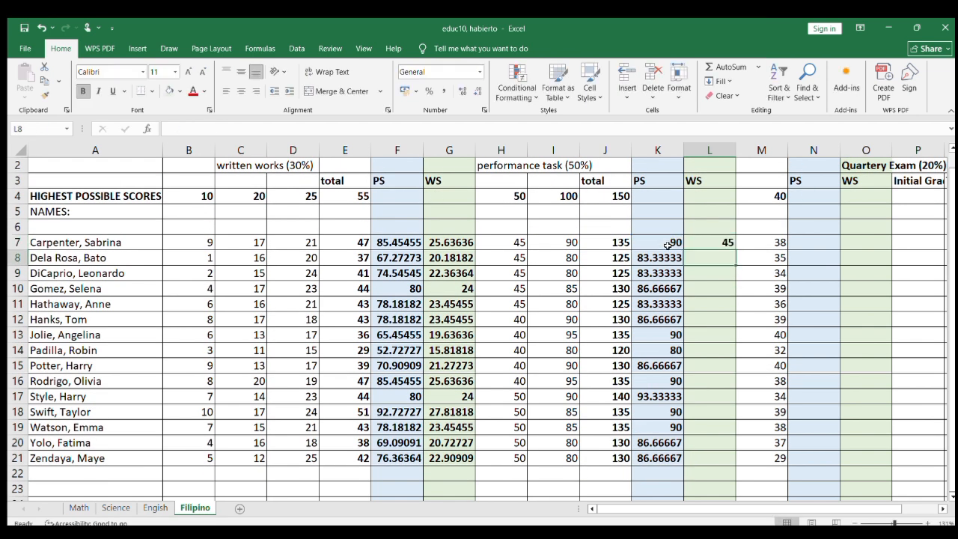
{"action": "left_click", "coordinate": [710, 243]}
{"action": "left_click_drag", "start_coordinate": [736, 250], "coordinate": [736, 461]}
Step: Calculate the Filipino quarterly exam PS in N7 with =(M7/40)*100 and fill the formula down through N21
{"action": "left_click", "coordinate": [813, 245]}
{"action": "type", "text": "40)*100"}
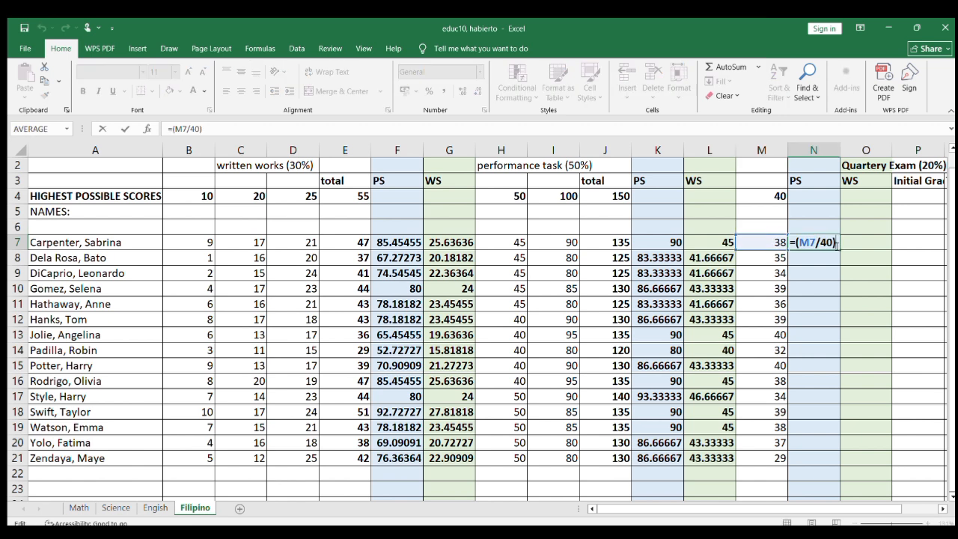
{"action": "key", "text": "Return"}
{"action": "left_click", "coordinate": [824, 242]}
{"action": "double_click", "coordinate": [840, 250]}
Step: Calculate the Filipino quarterly exam WS in O7 with =N7*0.2 and fill the formula down through O21
{"action": "left_click", "coordinate": [873, 240]}
{"action": "type", "text": "="}
{"action": "left_click", "coordinate": [813, 242]}
{"action": "type", "text": "*0.2"}
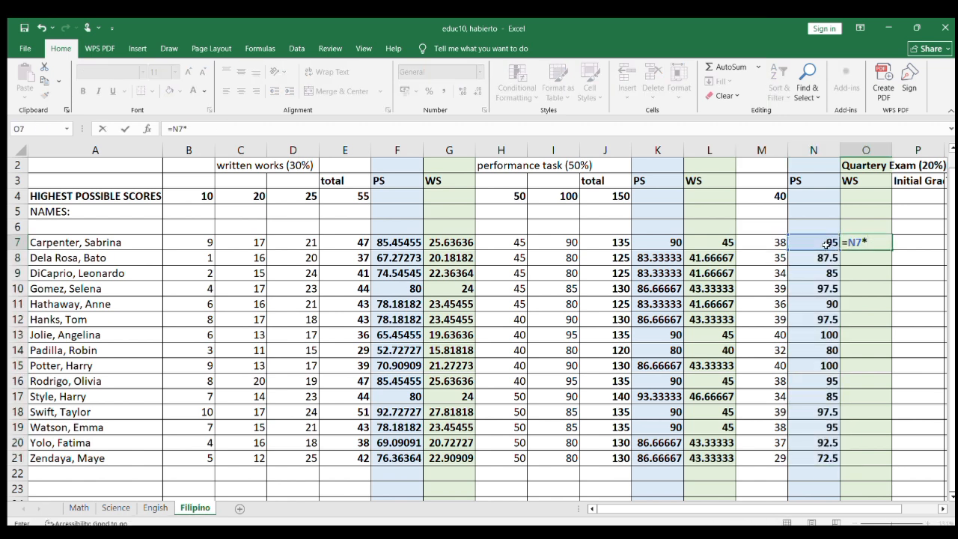
{"action": "key", "text": "Return"}
{"action": "scroll", "coordinate": [869, 247], "scroll_direction": "up", "scroll_amount": 1}
{"action": "left_click", "coordinate": [869, 258]}
{"action": "double_click", "coordinate": [892, 265]}
Step: Enter the Filipino Initial Grade formula in P7, summing the weighted scores in G7, L7 and O7
{"action": "left_click", "coordinate": [918, 257]}
{"action": "type", "text": "=sum("}
{"action": "left_click", "coordinate": [449, 259]}
{"action": "type", "text": ","}
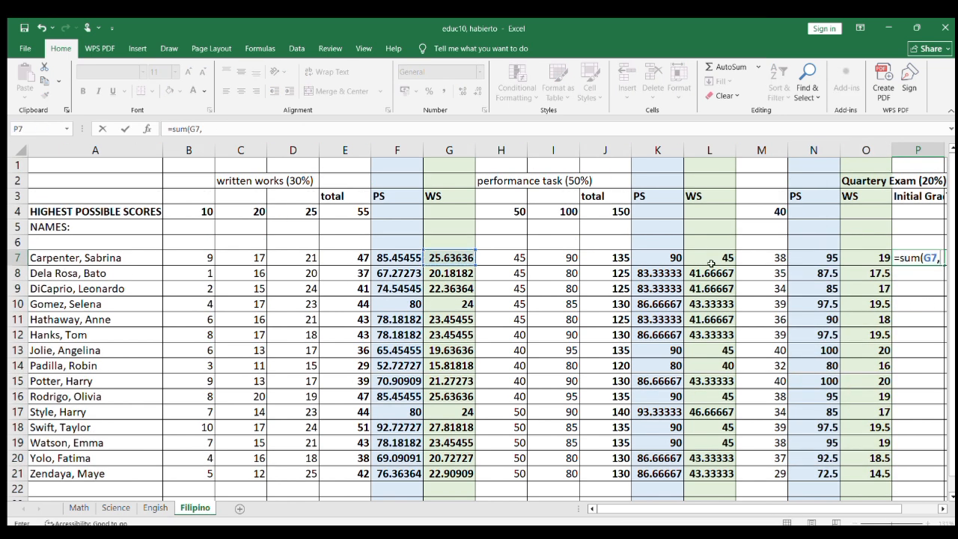
{"action": "scroll", "coordinate": [789, 307], "scroll_direction": "right", "scroll_amount": 1}
{"action": "left_click", "coordinate": [575, 259]}
{"action": "type", "text": ","}
{"action": "left_click", "coordinate": [721, 263]}
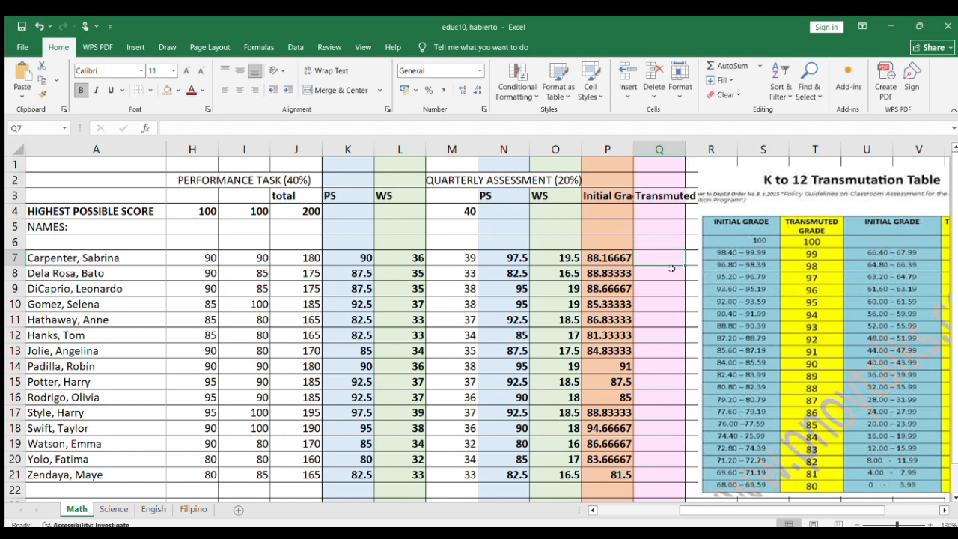
Step: On the Math sheet, enter the transmuted grades 92, 93, 93, 90 and 91 in Q7 through Q11 using the transmutation table
{"action": "type", "text": "92"}
{"action": "key", "text": "Return"}
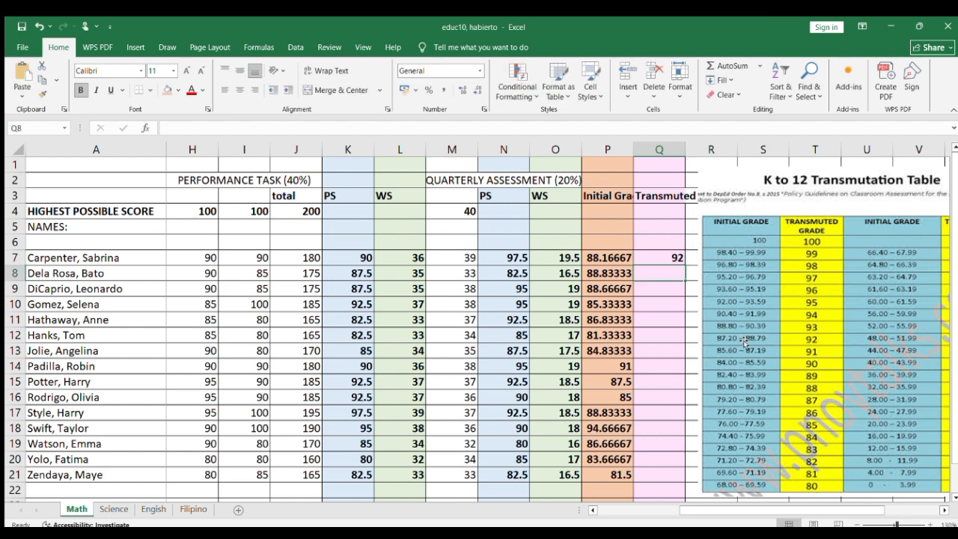
{"action": "type", "text": "93"}
{"action": "key", "text": "Return"}
{"action": "type", "text": "93"}
{"action": "key", "text": "Return"}
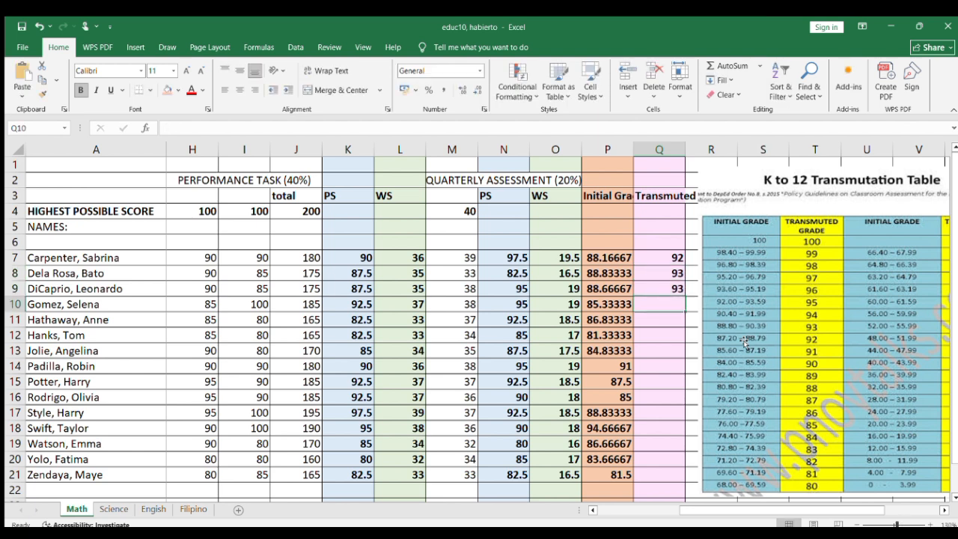
{"action": "type", "text": "90"}
{"action": "key", "text": "Return"}
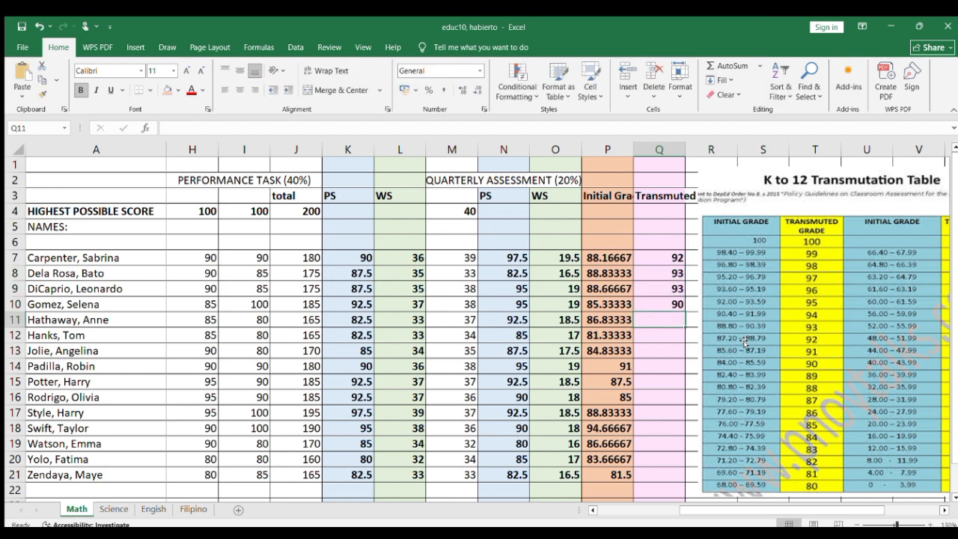
{"action": "type", "text": "91"}
{"action": "key", "text": "Return"}
Step: Enter the Math transmuted grades 88, 90, 94, 91 and 90 in Q12 through Q16
{"action": "type", "text": "88"}
{"action": "key", "text": "Return"}
{"action": "type", "text": "90"}
{"action": "key", "text": "Return"}
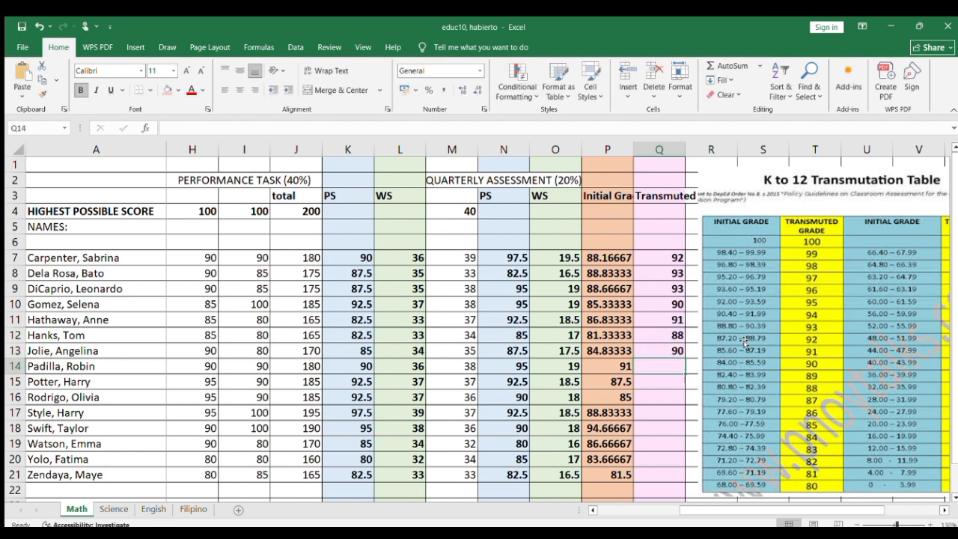
{"action": "type", "text": "94"}
{"action": "key", "text": "Return"}
{"action": "type", "text": "91"}
{"action": "key", "text": "Return"}
{"action": "type", "text": "90"}
{"action": "key", "text": "Return"}
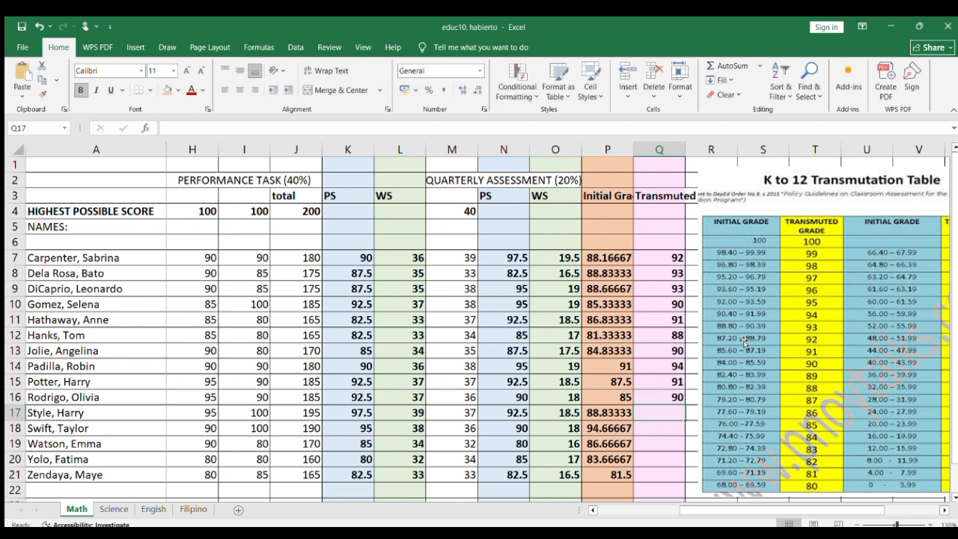
Step: Enter the Math transmuted grades 93, 96, 91, 89 and 88 in Q17 through Q21
{"action": "type", "text": "93"}
{"action": "key", "text": "Return"}
{"action": "type", "text": "96"}
{"action": "key", "text": "Return"}
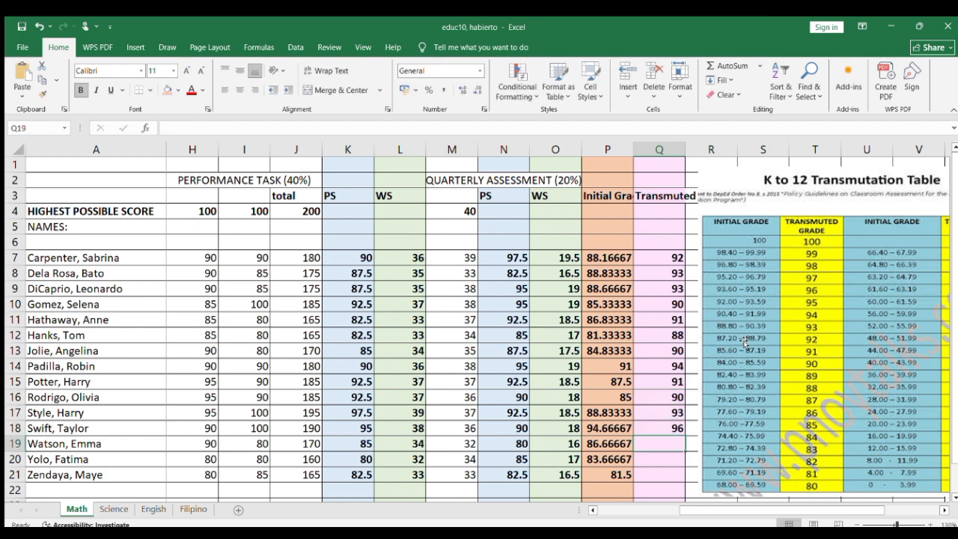
{"action": "type", "text": "91"}
{"action": "key", "text": "Return"}
{"action": "type", "text": "89"}
{"action": "key", "text": "Return"}
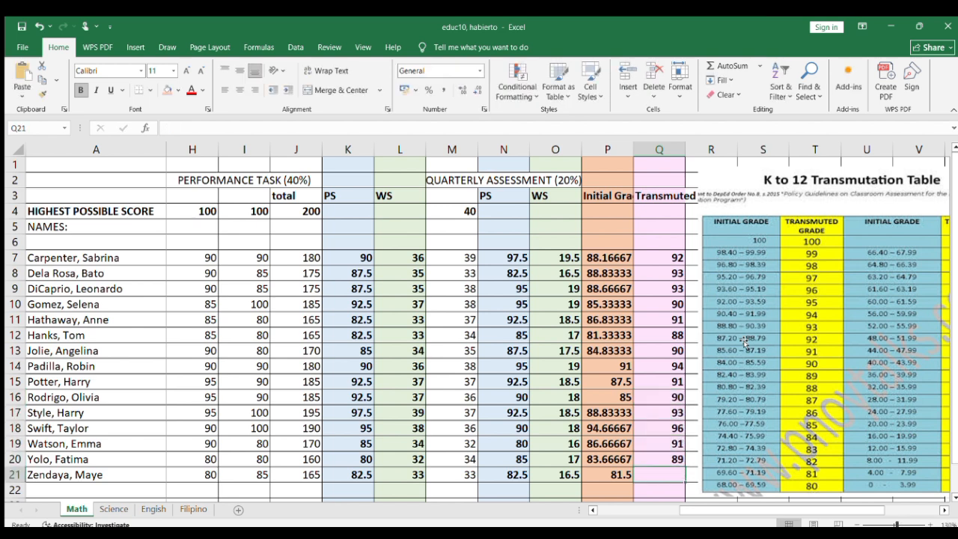
{"action": "type", "text": "88"}
{"action": "key", "text": "Return"}
Step: Review the transmuted grades on the Math sheet and on the Science, English and Filipino sheets
{"action": "scroll", "coordinate": [483, 367], "scroll_direction": "down", "scroll_amount": 2}
{"action": "scroll", "coordinate": [715, 343], "scroll_direction": "up", "scroll_amount": 1}
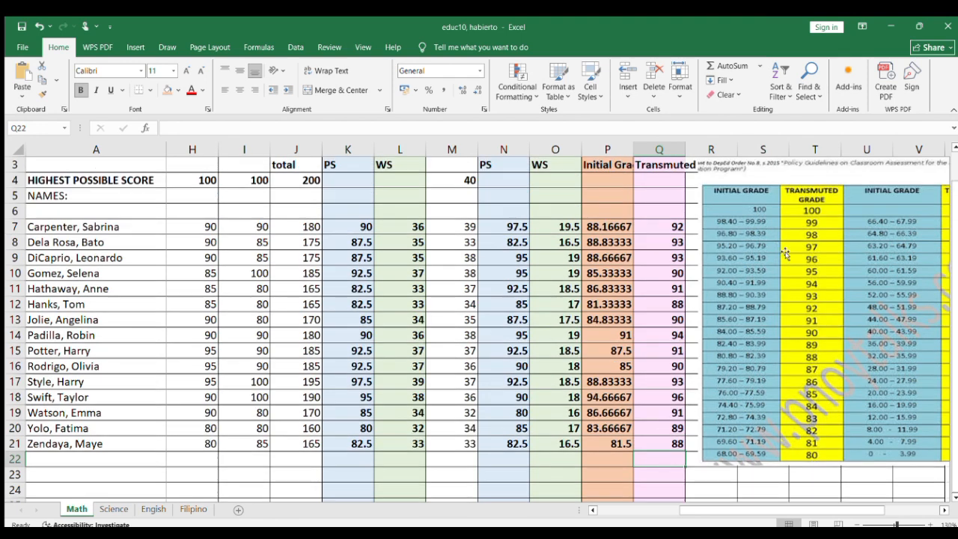
{"action": "left_click", "coordinate": [839, 299]}
{"action": "left_click", "coordinate": [113, 509]}
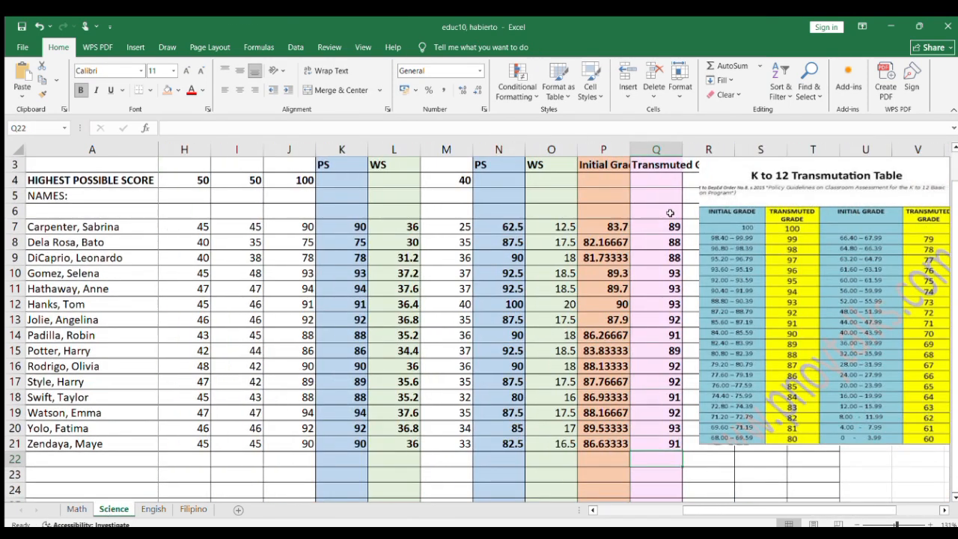
{"action": "key", "text": "ctrl+Page_Down"}
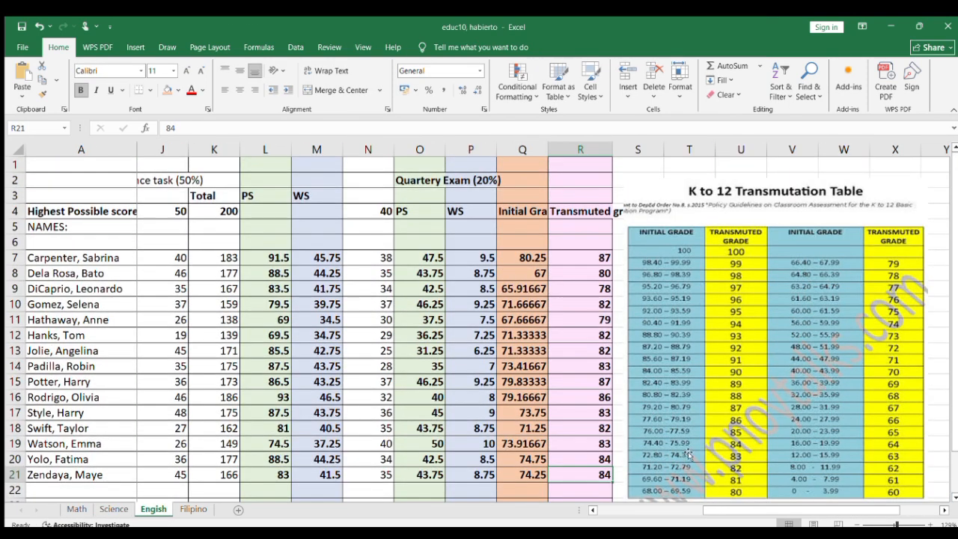
{"action": "key", "text": "ctrl+Page_Down"}
{"action": "scroll", "coordinate": [305, 244], "scroll_direction": "left", "scroll_amount": 2}
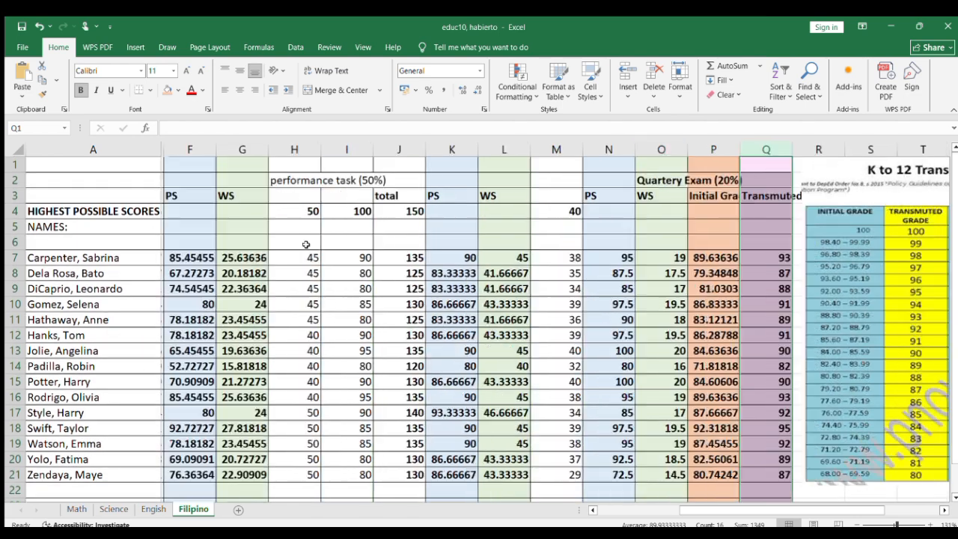
Step: Make the whole of row 2, which holds the grading component headings, bold on the Filipino sheet
{"action": "scroll", "coordinate": [305, 244], "scroll_direction": "left", "scroll_amount": 2}
{"action": "left_click", "coordinate": [15, 180]}
{"action": "scroll", "coordinate": [320, 192], "scroll_direction": "left", "scroll_amount": 2}
{"action": "left_click", "coordinate": [81, 90]}
{"action": "scroll", "coordinate": [600, 282], "scroll_direction": "right", "scroll_amount": 1}
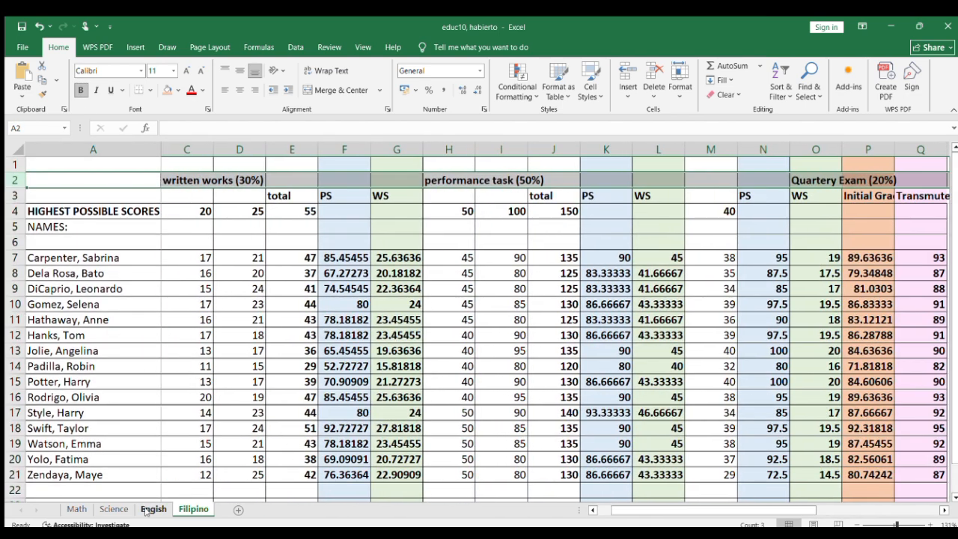
Step: Check the component headings on the English and Science sheets
{"action": "left_click", "coordinate": [152, 509]}
{"action": "left_click", "coordinate": [113, 509]}
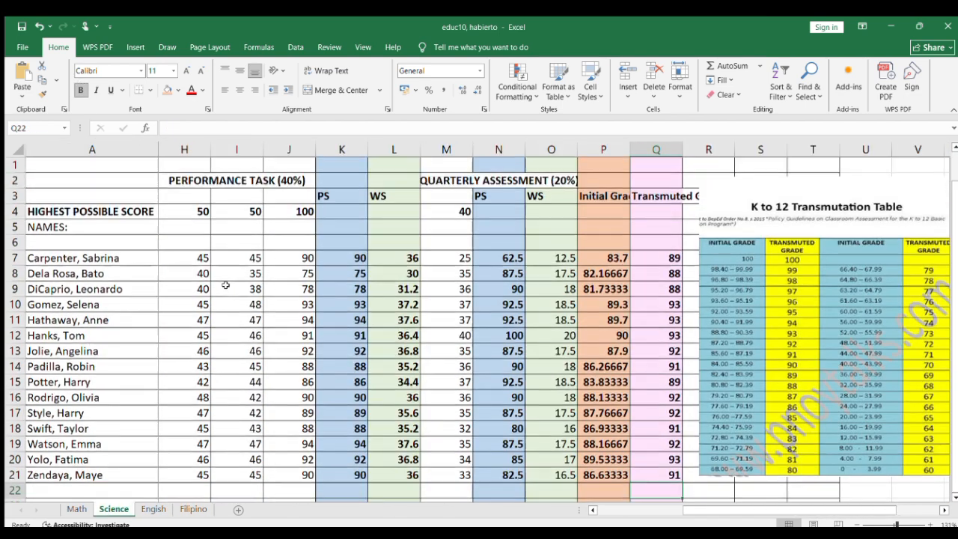